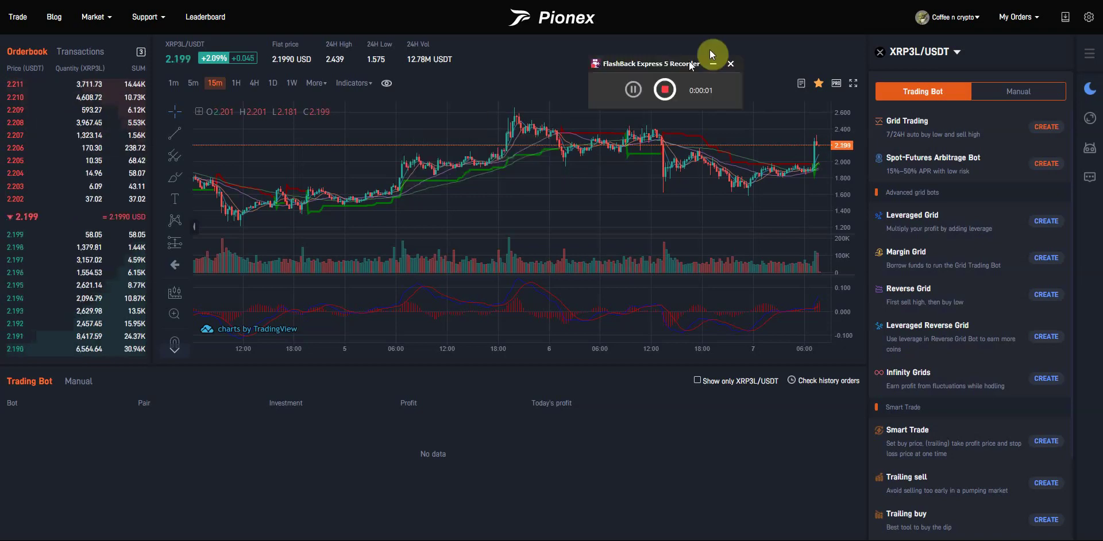
# Open the XRP/USDT trading page from the Listed markets table
pyautogui.click(761, 38)
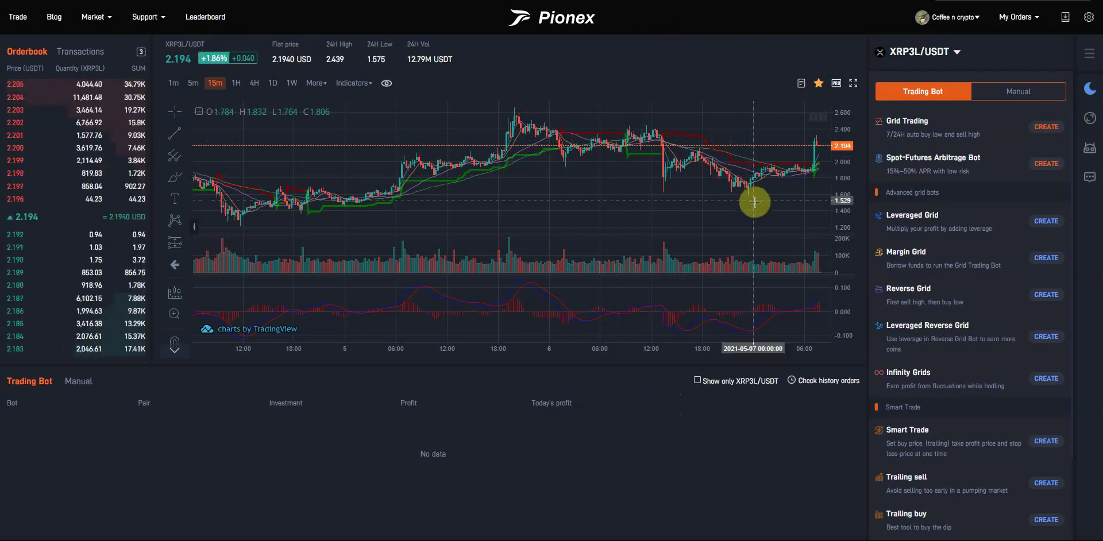
pyautogui.moveTo(940, 216)
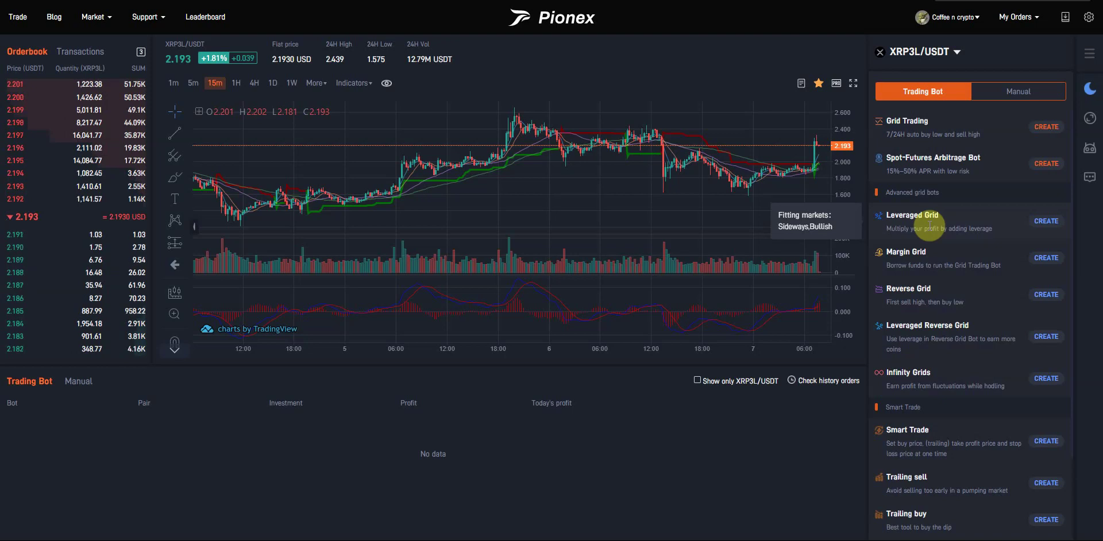
pyautogui.moveTo(927, 264)
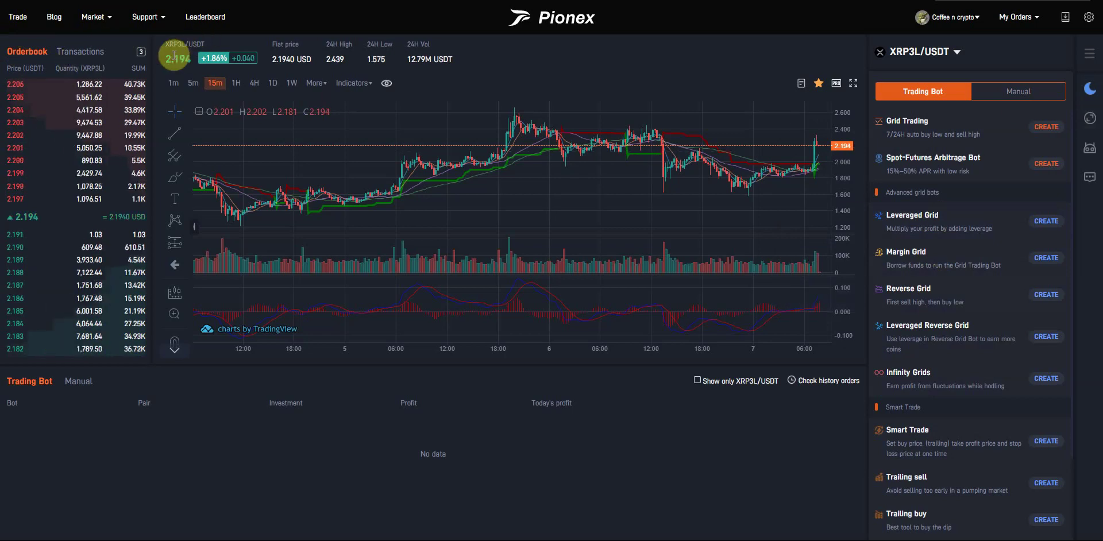
pyautogui.moveTo(91, 24)
pyautogui.click(119, 45)
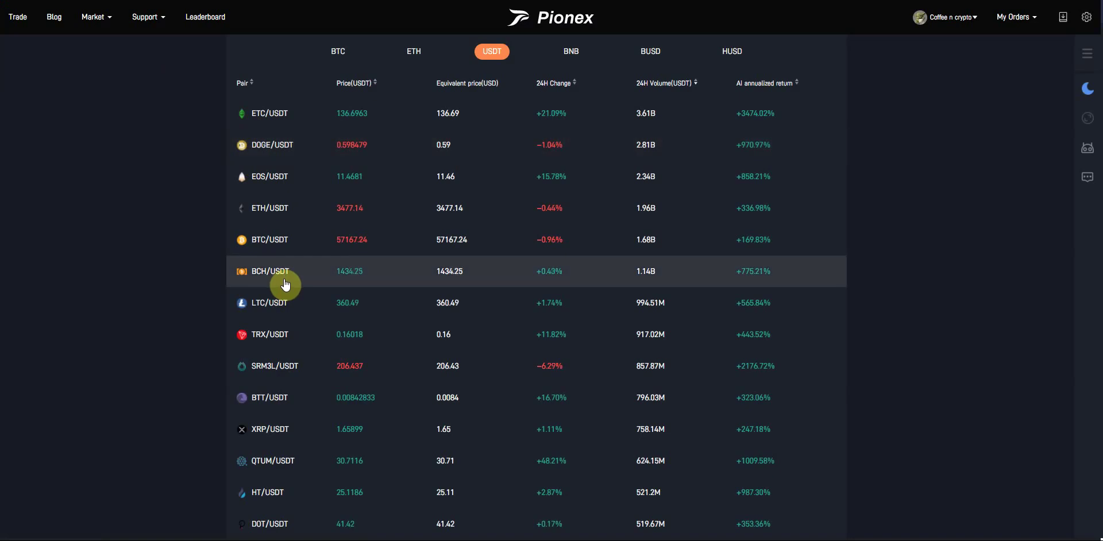
pyautogui.click(292, 431)
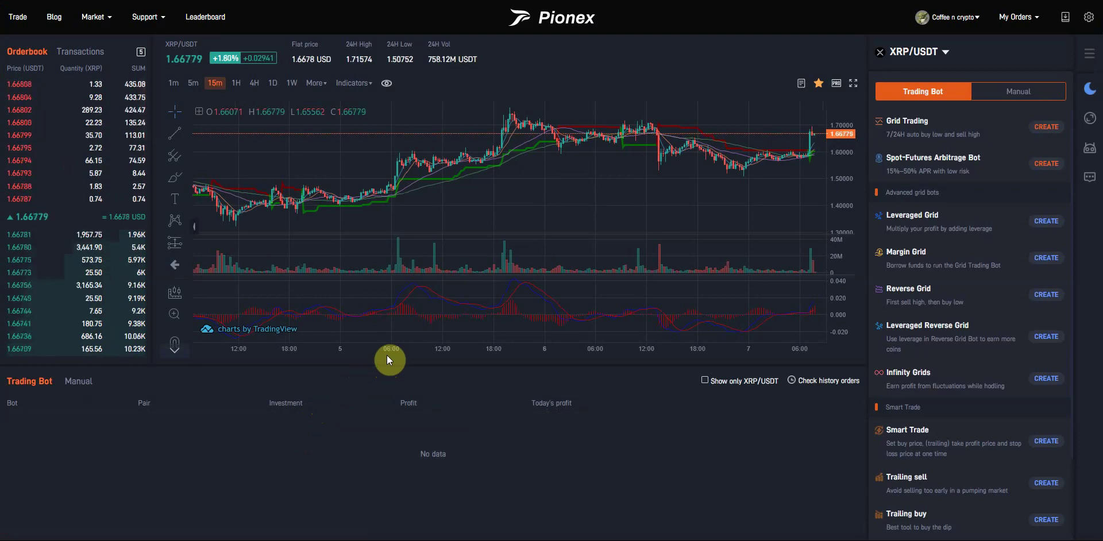
# Look over the bot types in the Trading Bot panel to reach the USDT pairs list
pyautogui.moveTo(975, 220)
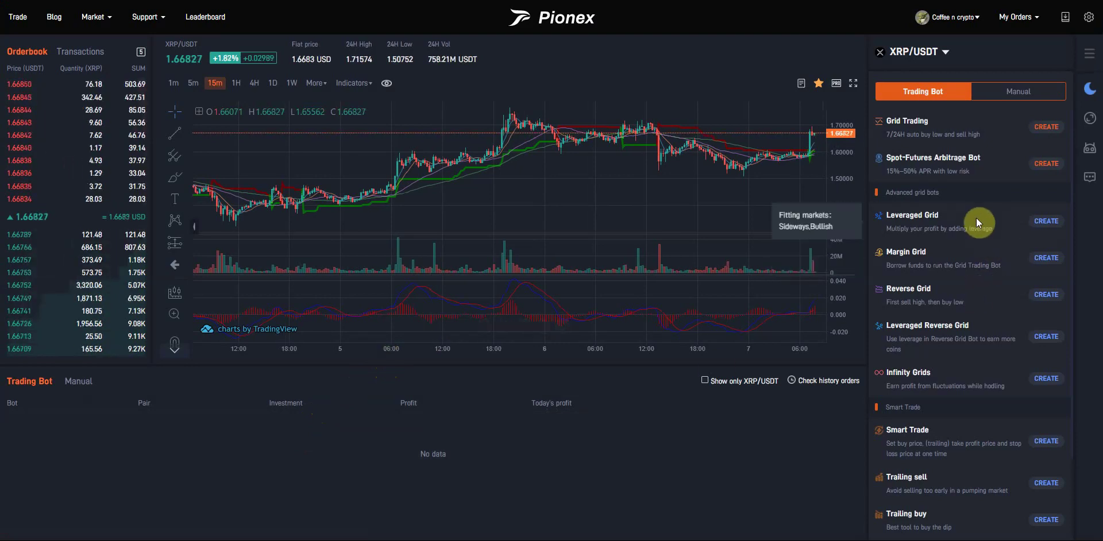
pyautogui.moveTo(954, 122)
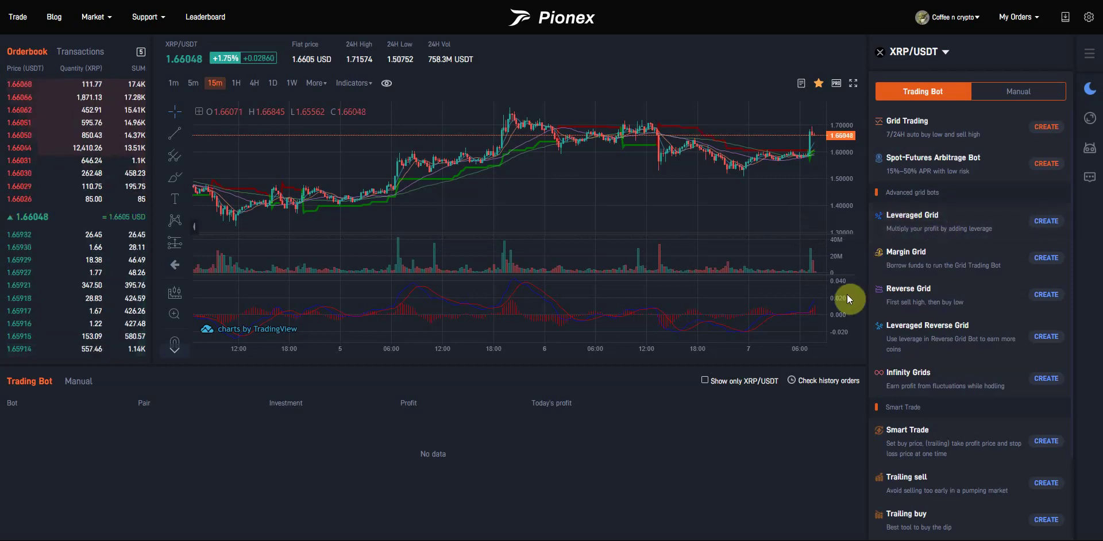
pyautogui.moveTo(910, 230)
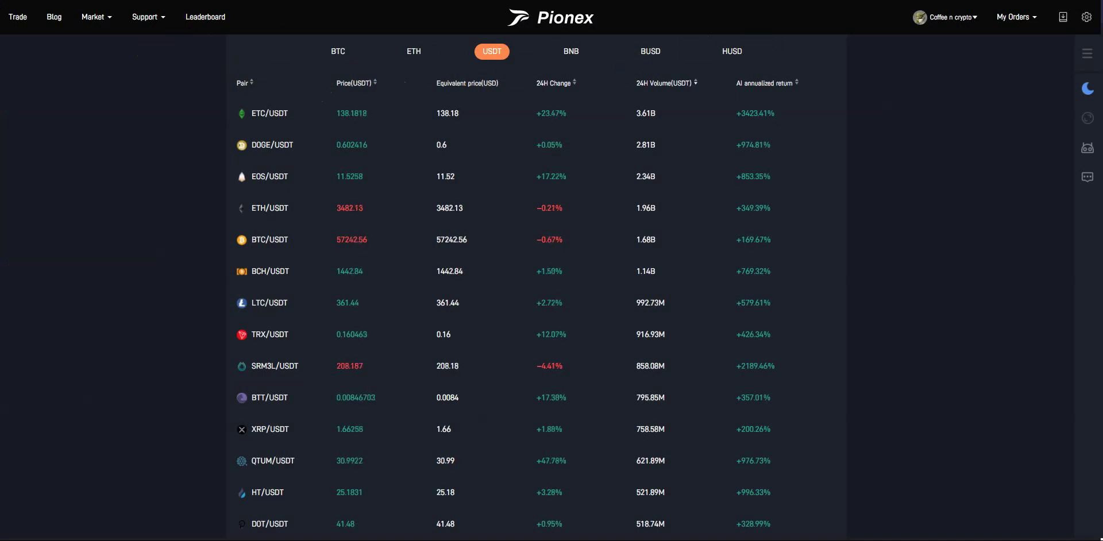
# Pick XRP3L/USDT by searching 'xrp' among the LEVERAGED pairs
pyautogui.hotkey('alt', 'Left')
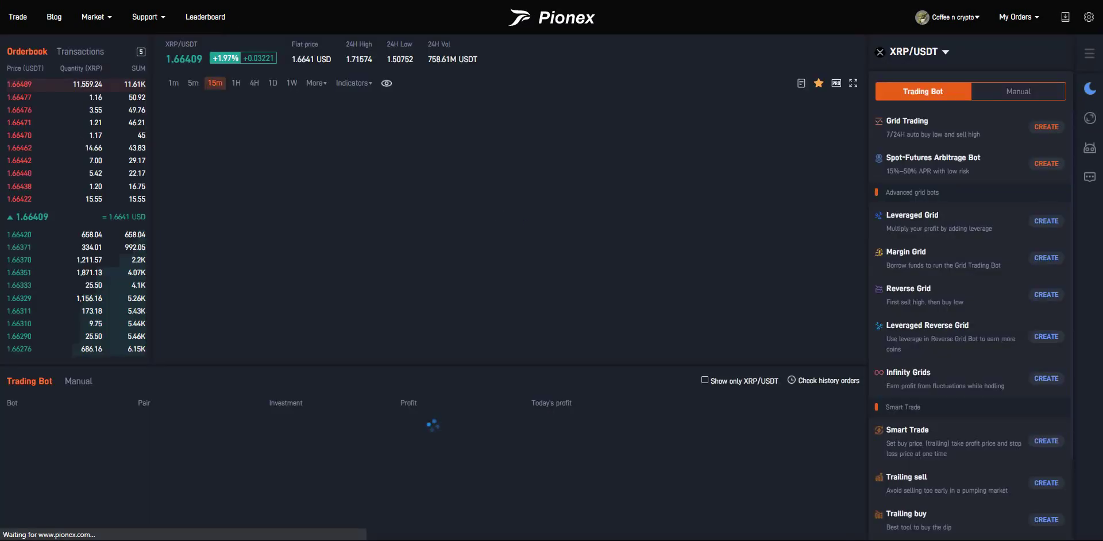
pyautogui.click(915, 57)
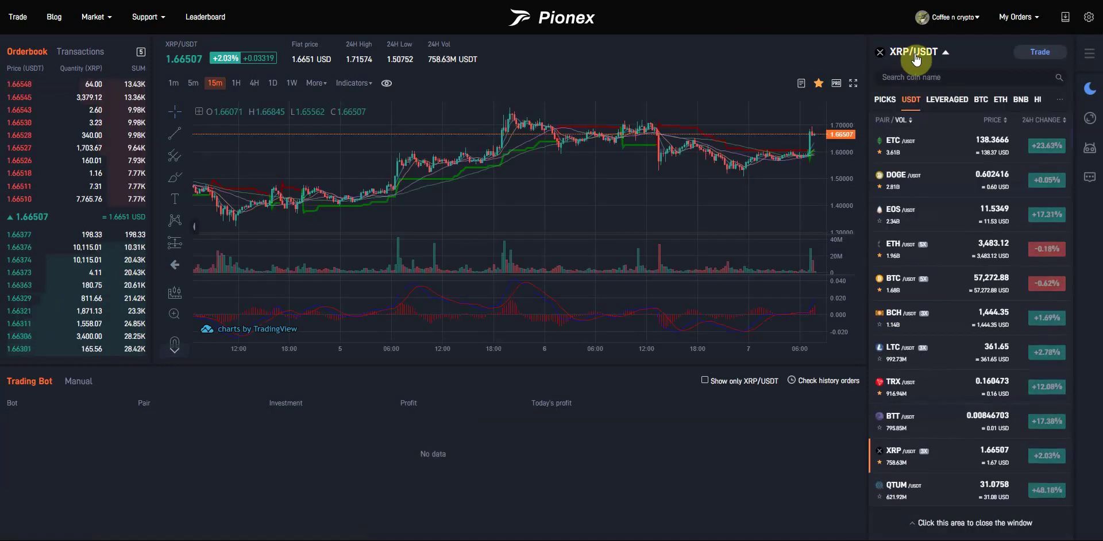
pyautogui.click(958, 101)
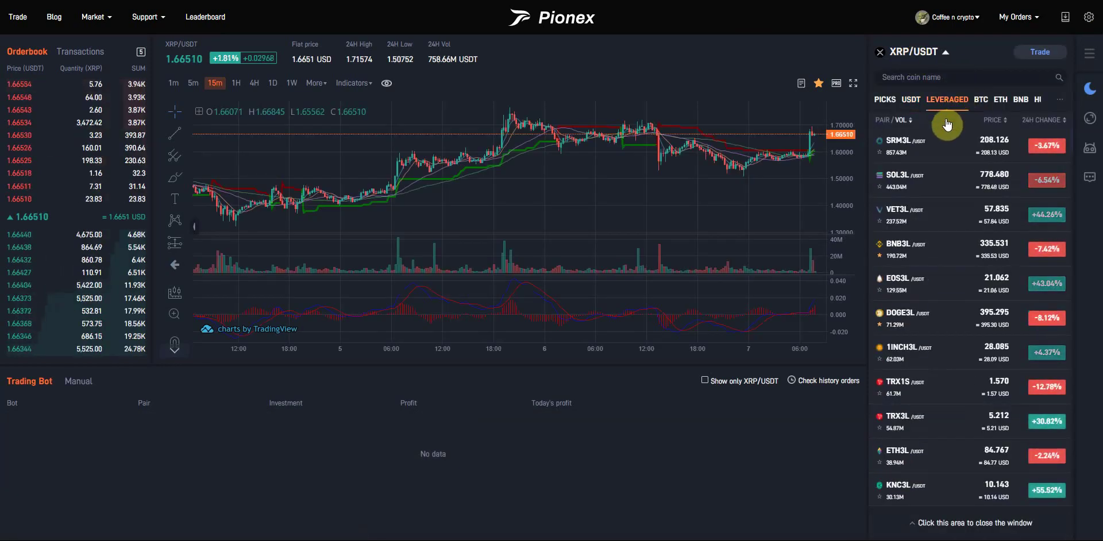
pyautogui.click(981, 82)
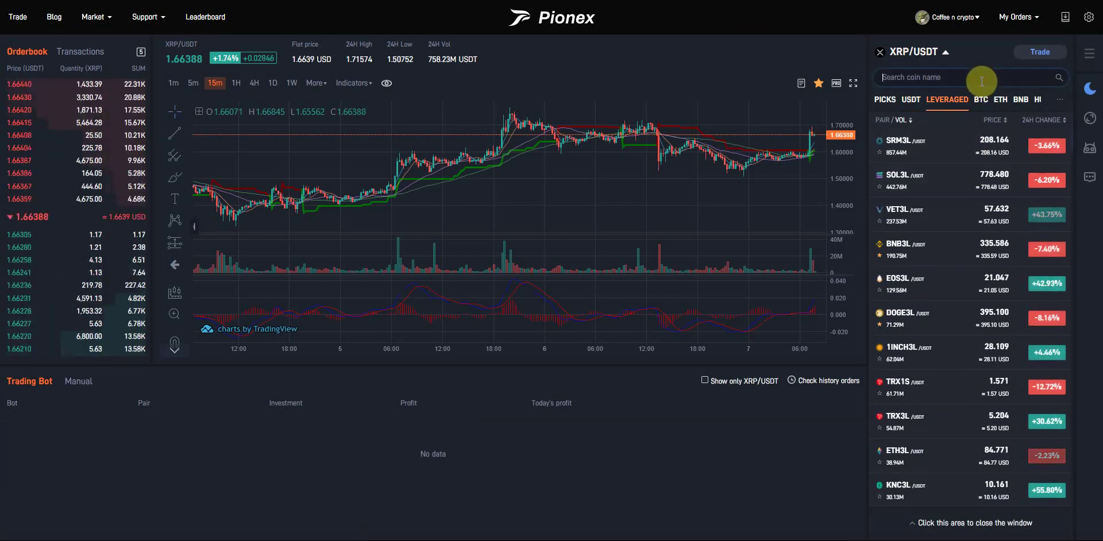
pyautogui.write('xrp')
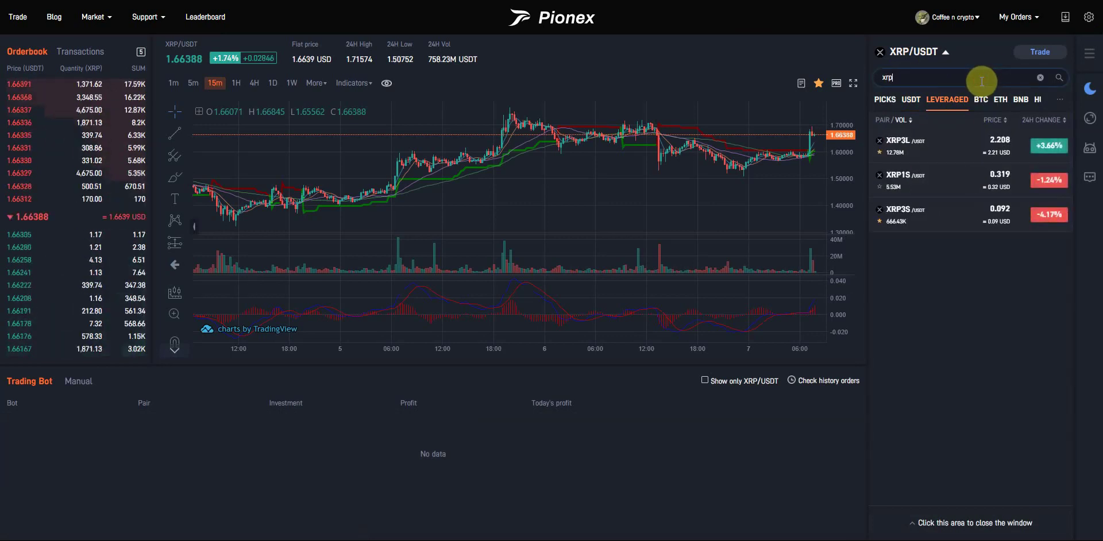
pyautogui.click(986, 155)
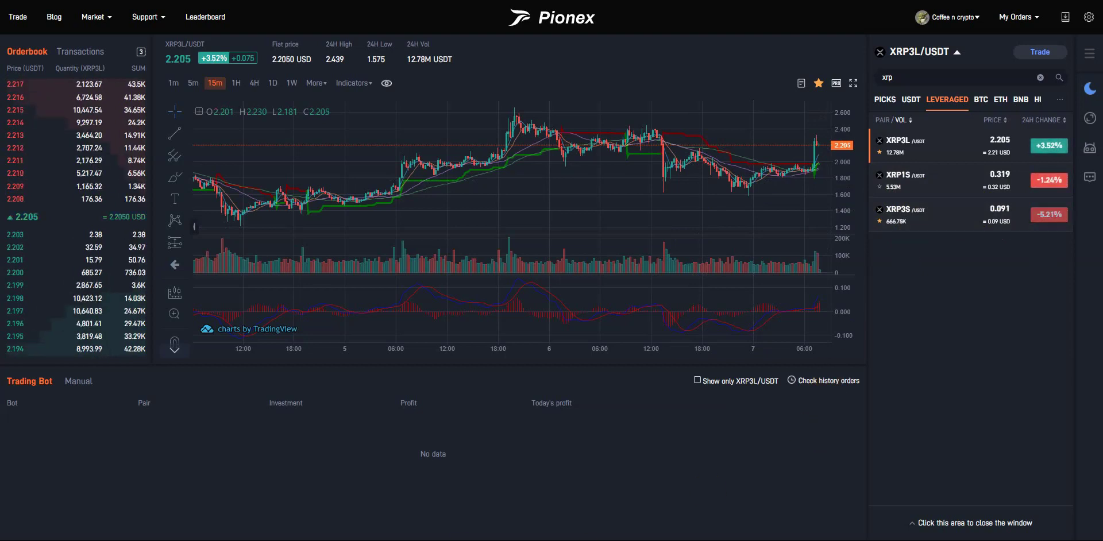
# Find the May 7 #zendesk-feed post on 2L/2S tokens replacing 3L/3S
pyautogui.hotkey('alt', 'Tab')
pyautogui.scroll(-1, 253, 111)
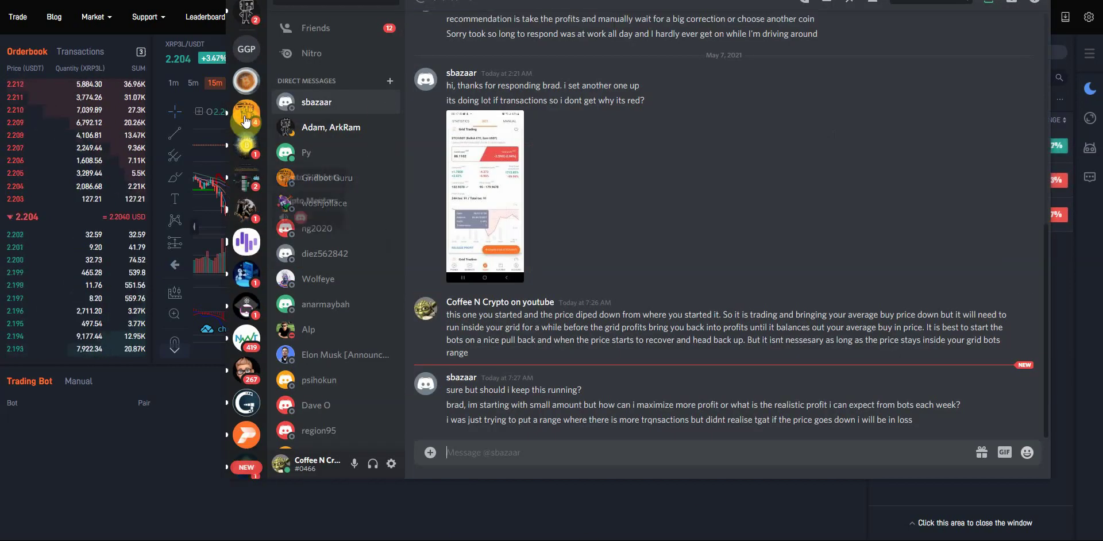
pyautogui.click(247, 434)
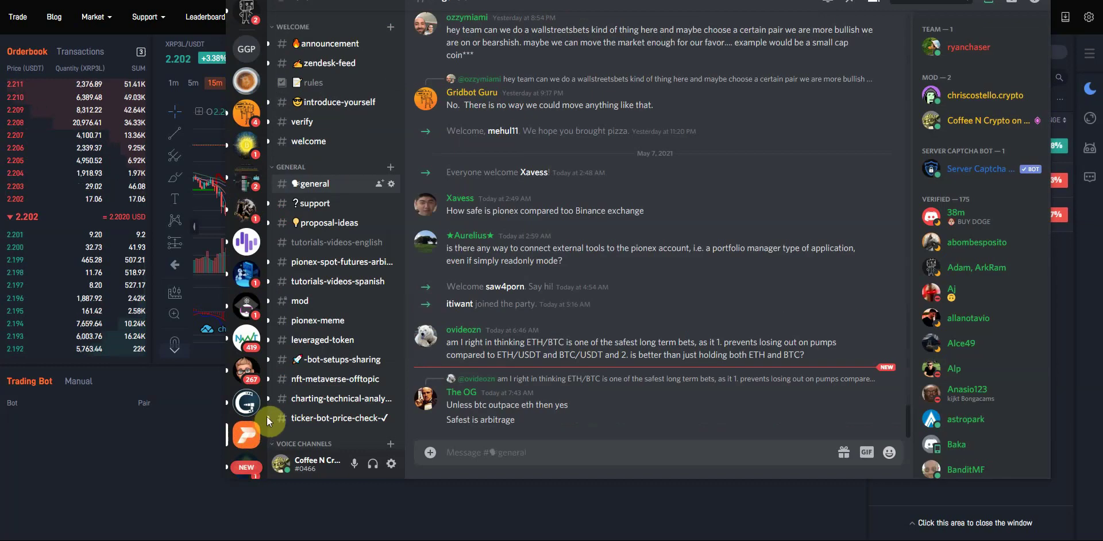
pyautogui.click(328, 68)
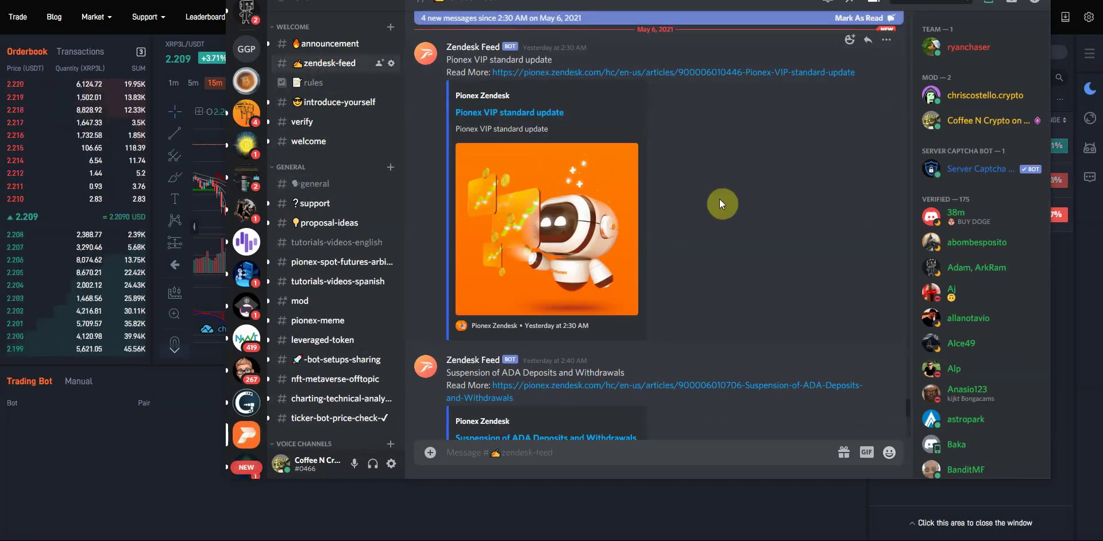
pyautogui.scroll(-5, 720, 198)
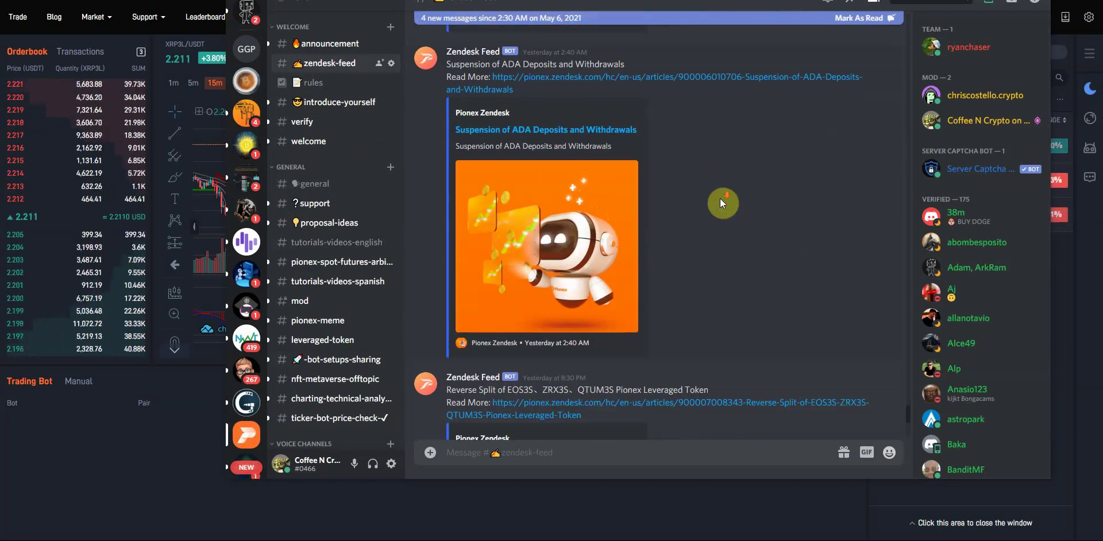
pyautogui.scroll(-8, 720, 198)
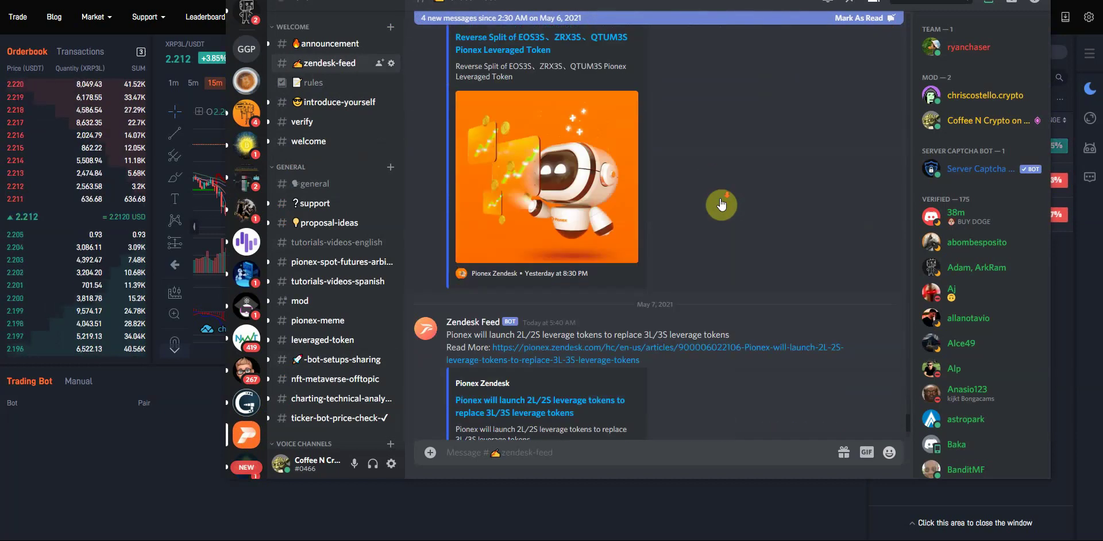
pyautogui.scroll(-3, 722, 204)
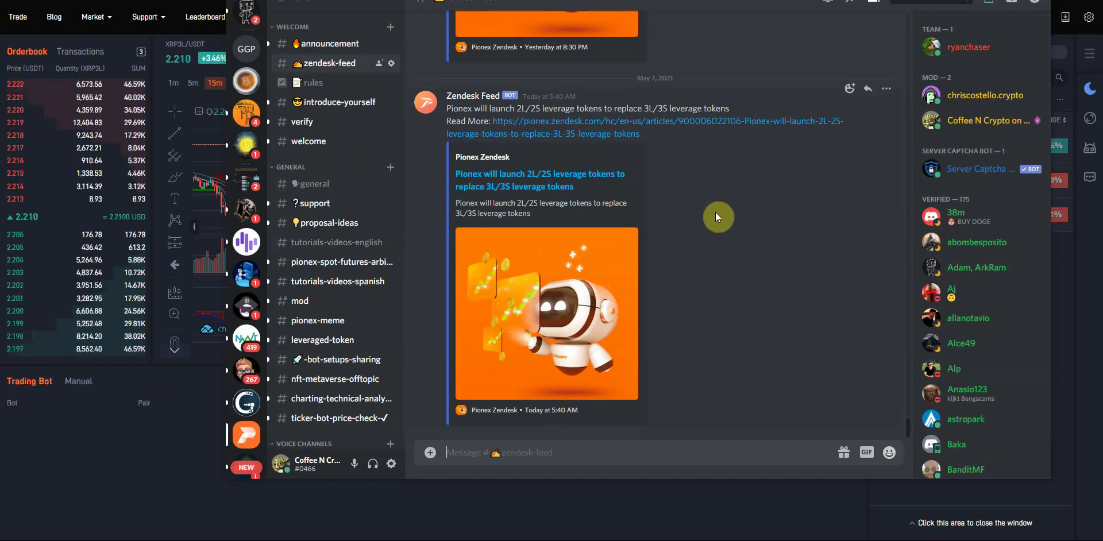
pyautogui.scroll(7, 715, 210)
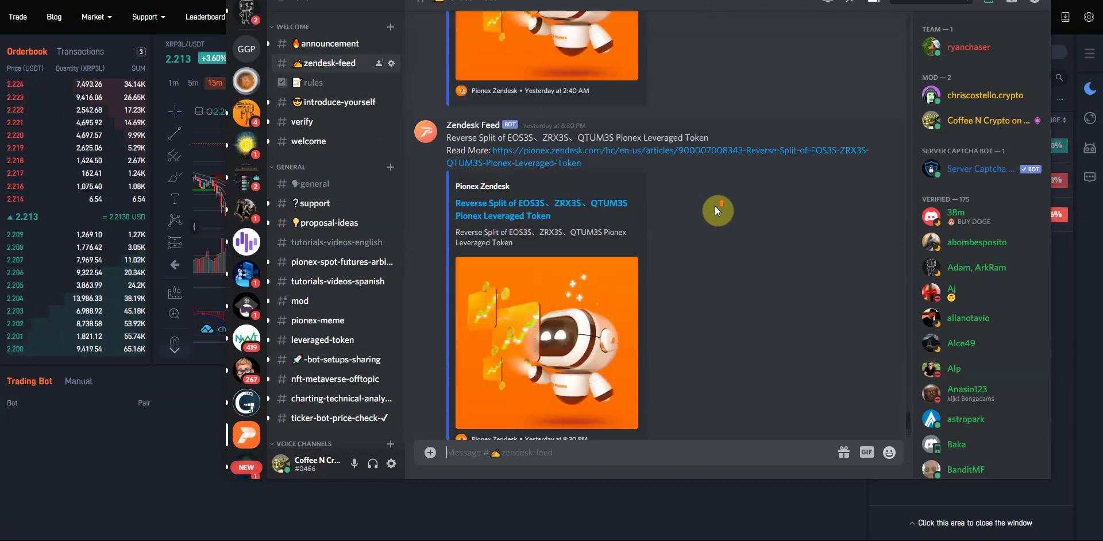
pyautogui.scroll(-5, 715, 206)
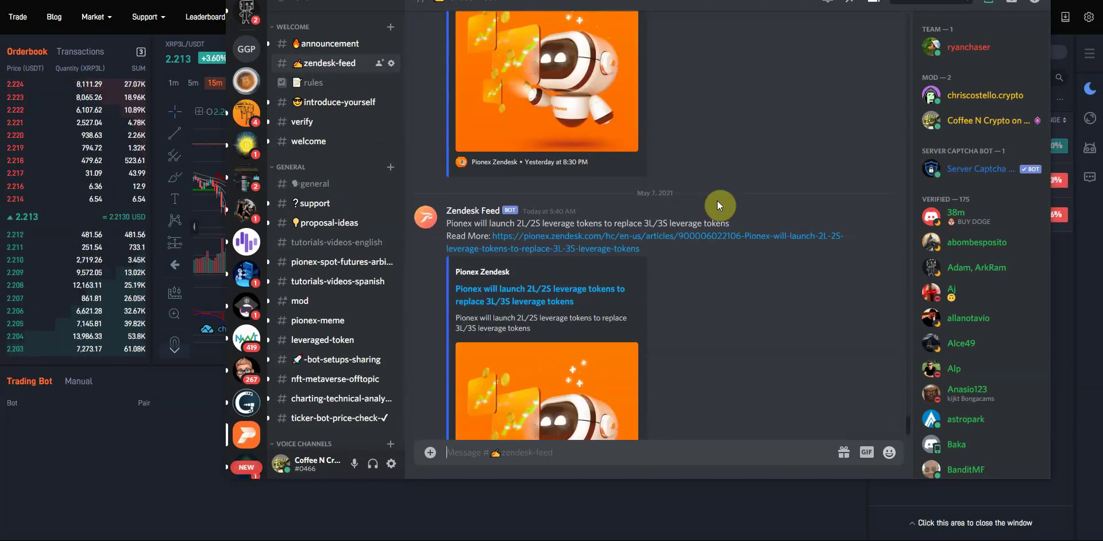
pyautogui.scroll(-2, 713, 205)
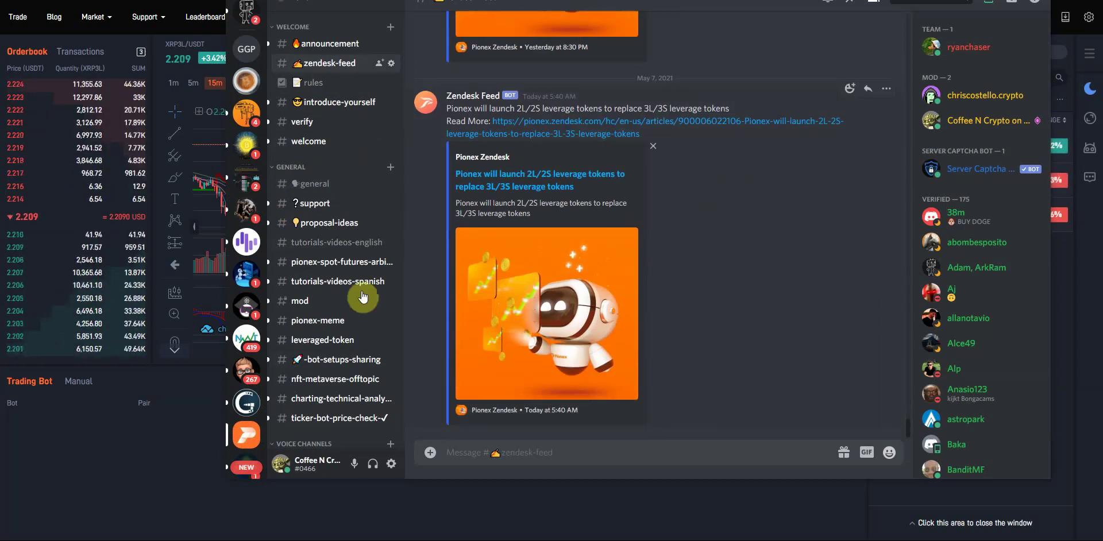
# Close Discord and switch the XRP3L/USDT chart from 4H to 5m candles
pyautogui.click(101, 465)
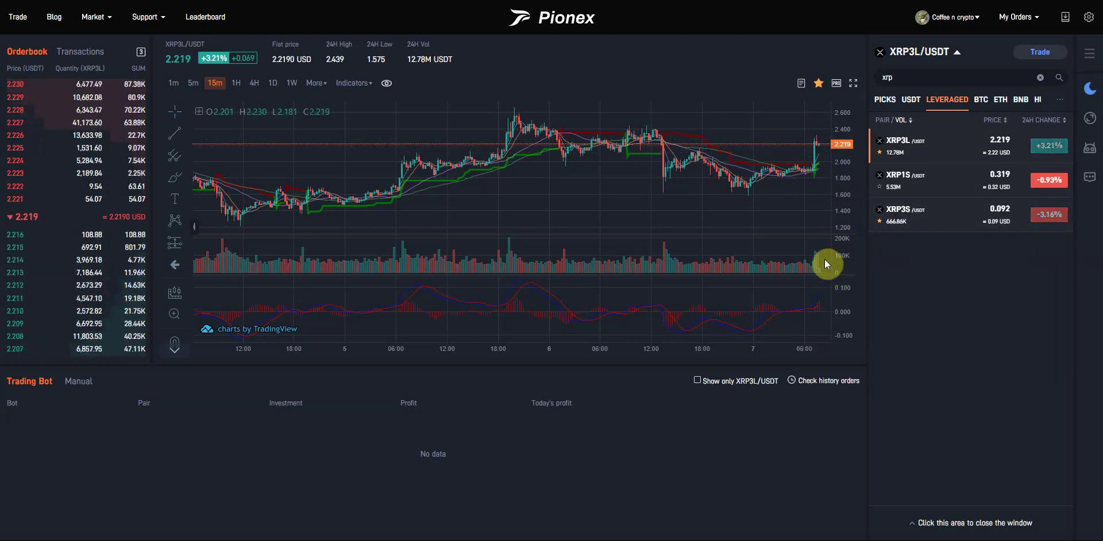
pyautogui.click(254, 84)
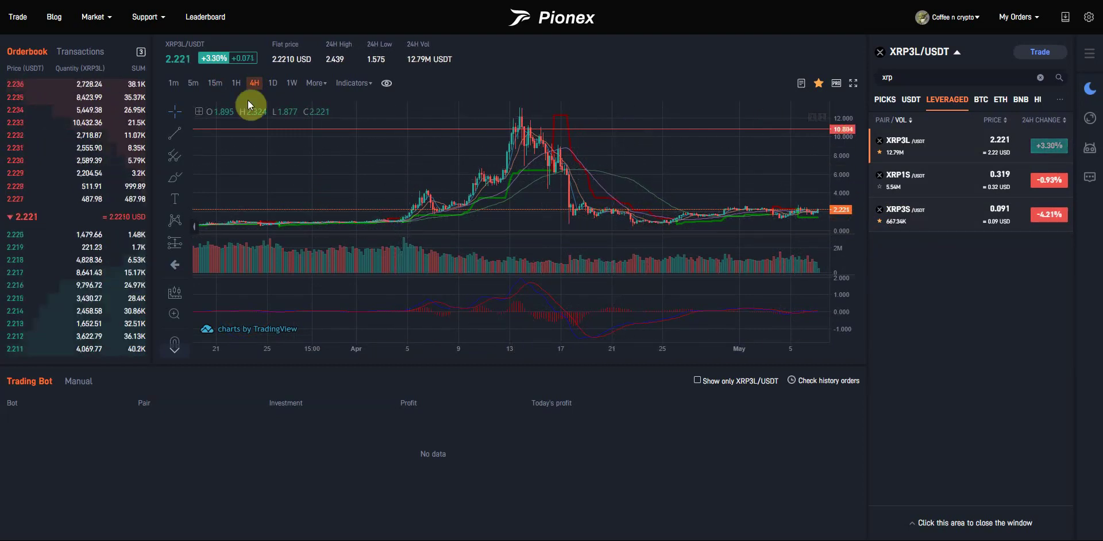
pyautogui.click(196, 88)
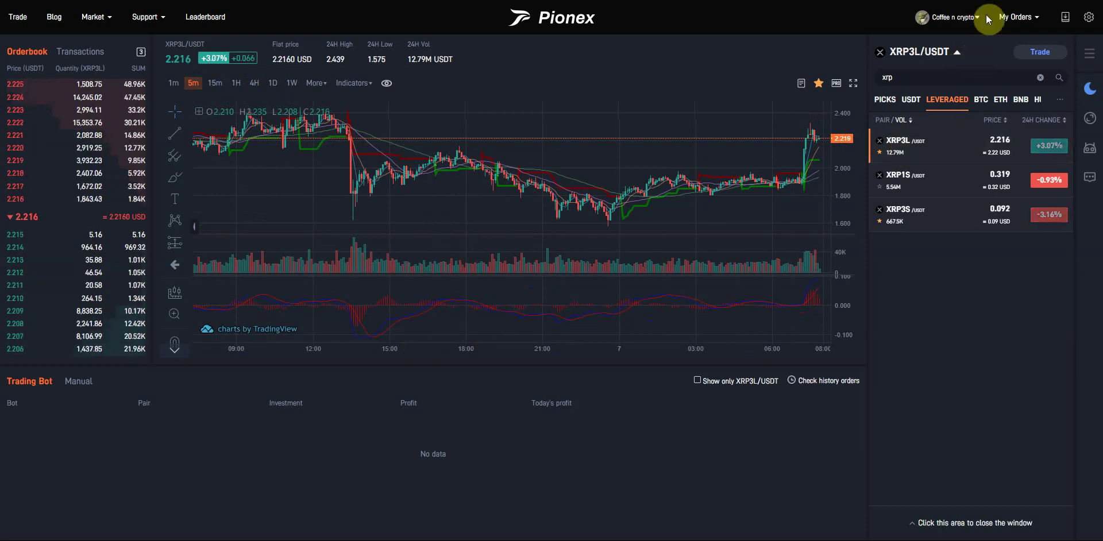
# Open the Grid Trading bot setup for XRP3L/USDT from the Trading Bot list
pyautogui.click(1043, 53)
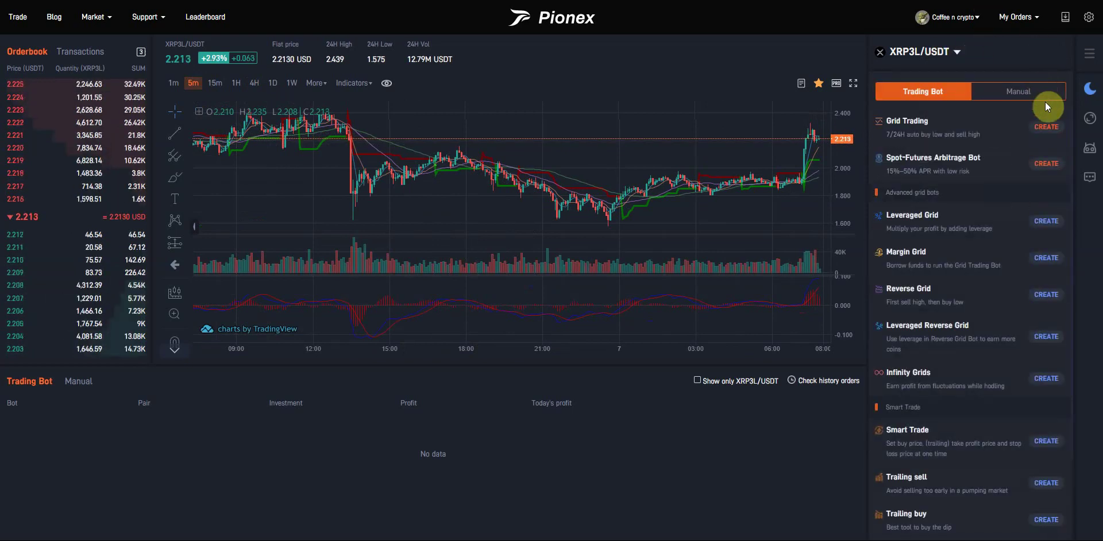
pyautogui.moveTo(985, 132)
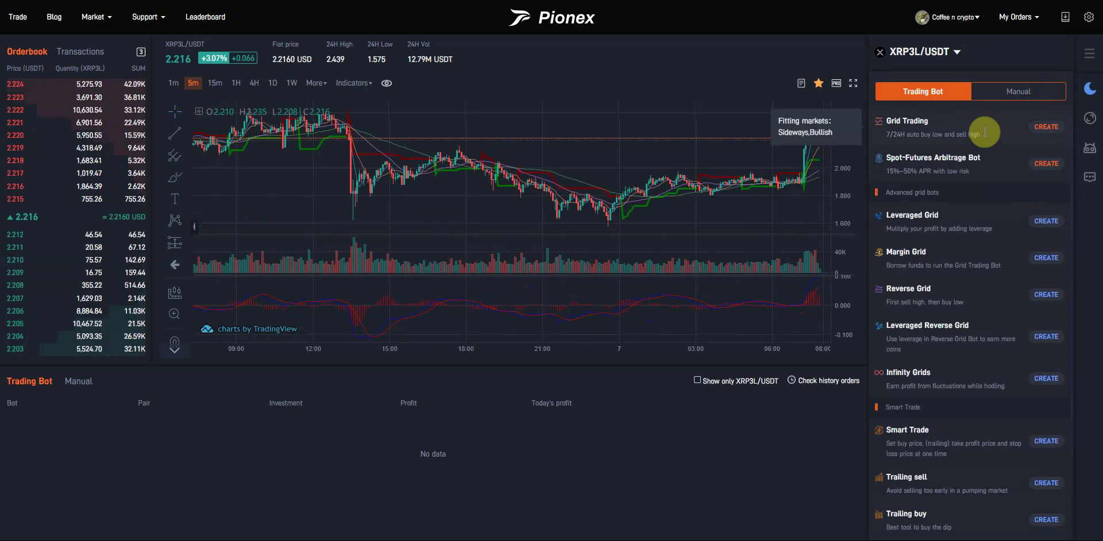
pyautogui.click(1048, 128)
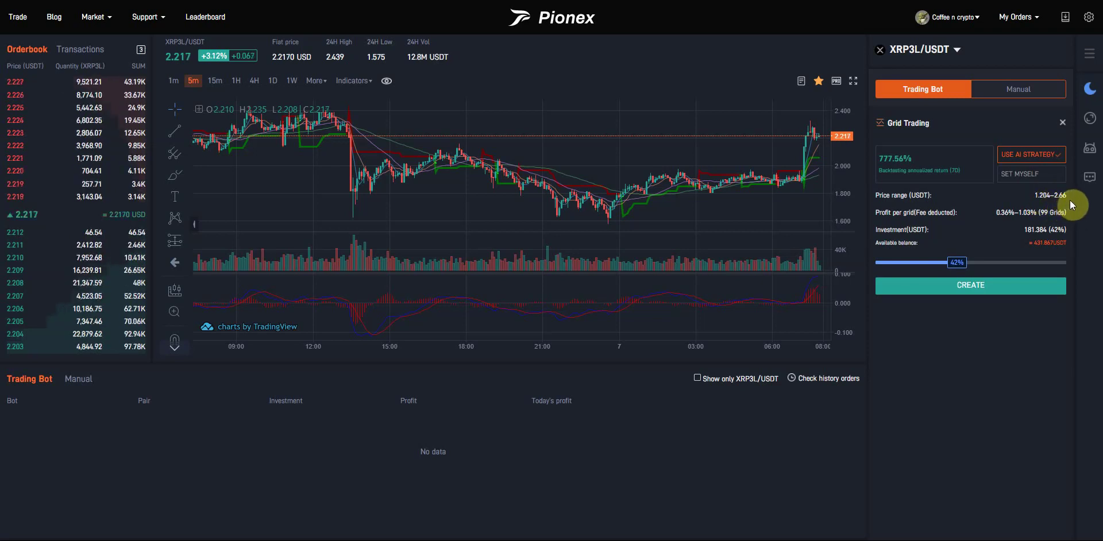
# Set the grid manually: lower price 0.5, upper price 18, 150 grids
pyautogui.click(1041, 183)
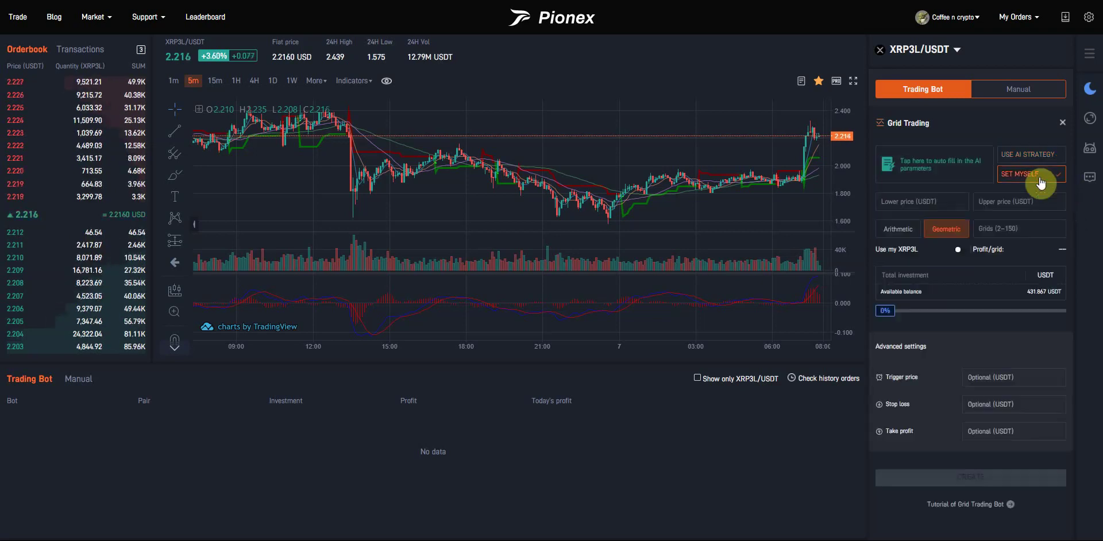
pyautogui.click(948, 201)
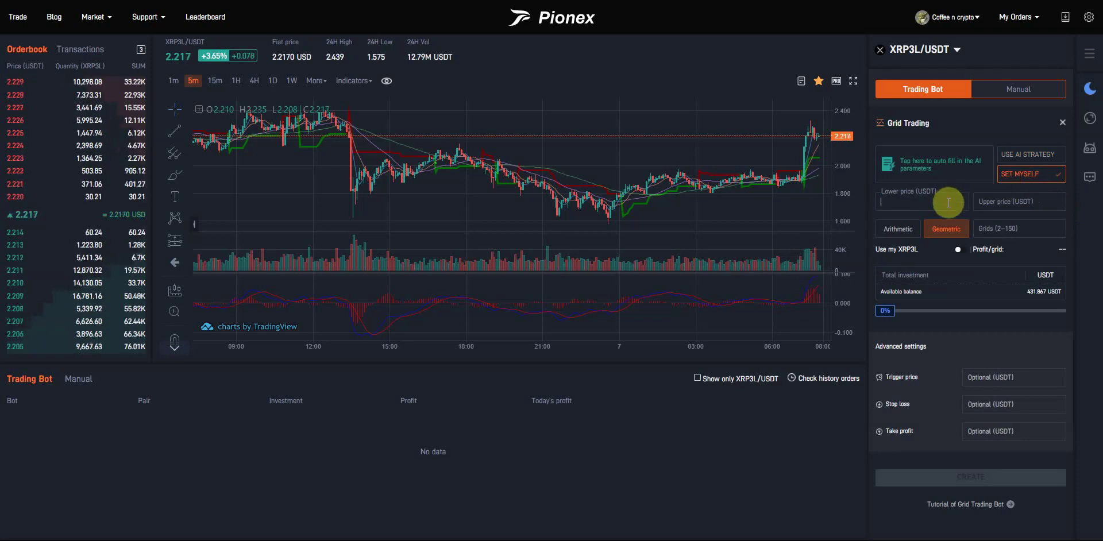
pyautogui.write('0.5')
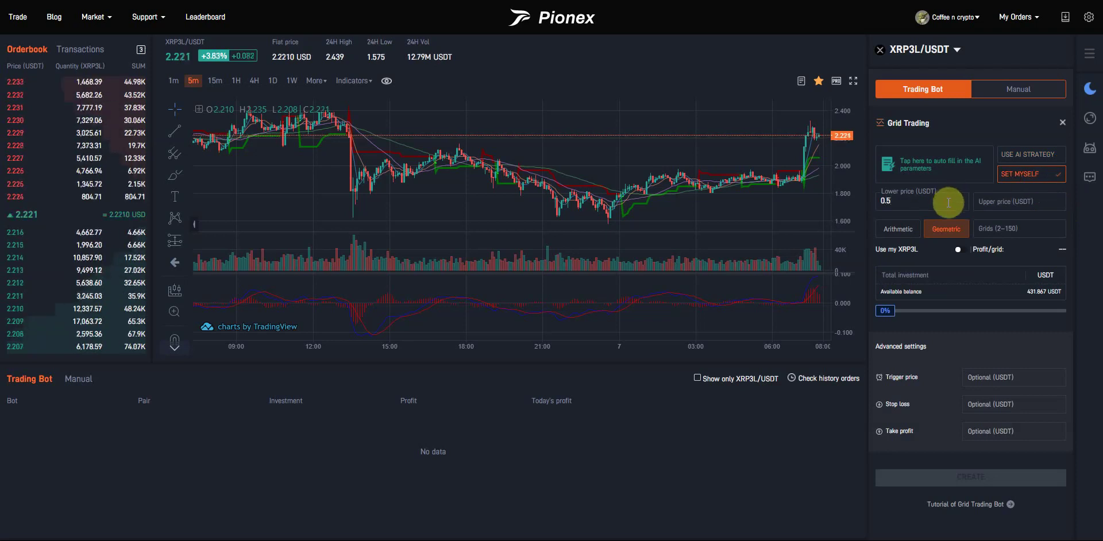
pyautogui.click(997, 204)
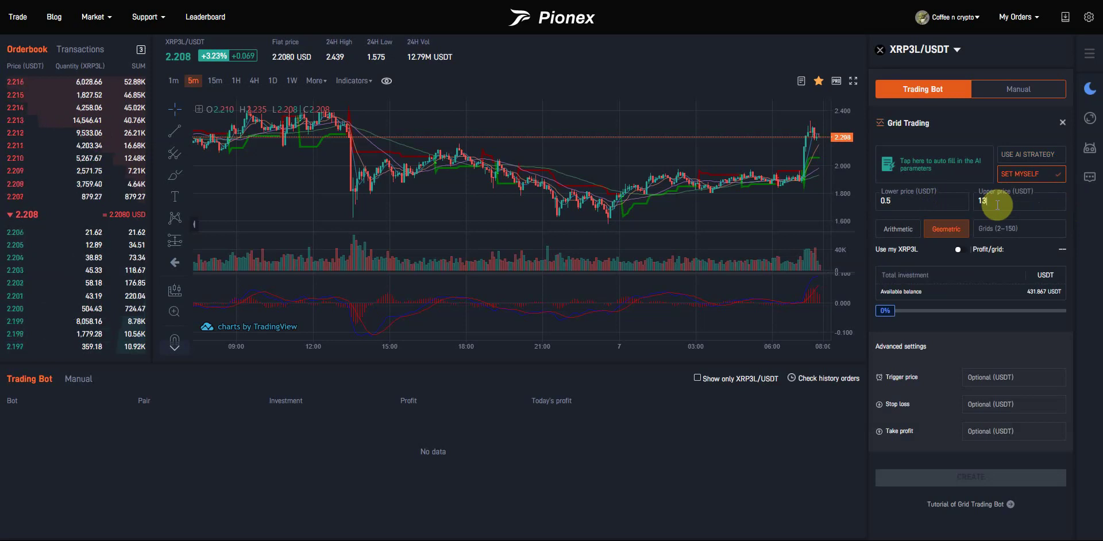
pyautogui.press('BackSpace')
pyautogui.write('1')
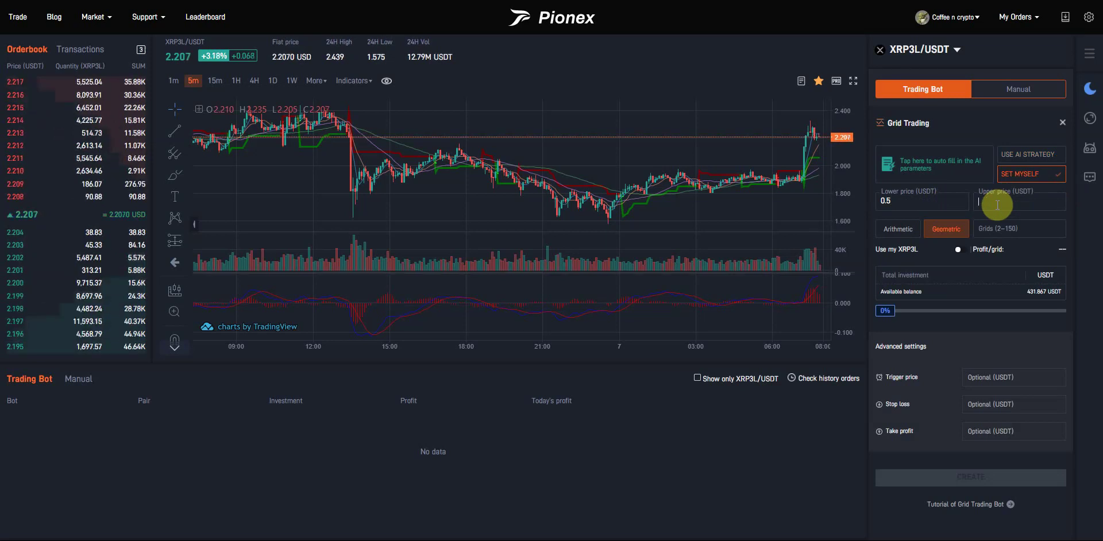
pyautogui.write('8')
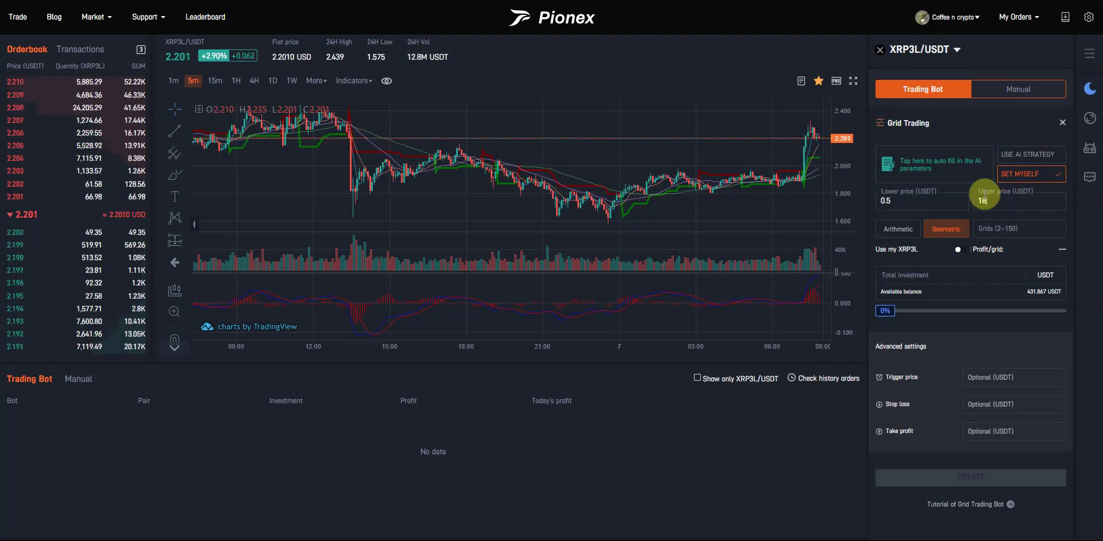
pyautogui.click(1011, 230)
pyautogui.write('5')
pyautogui.press('BackSpace')
pyautogui.write('150')
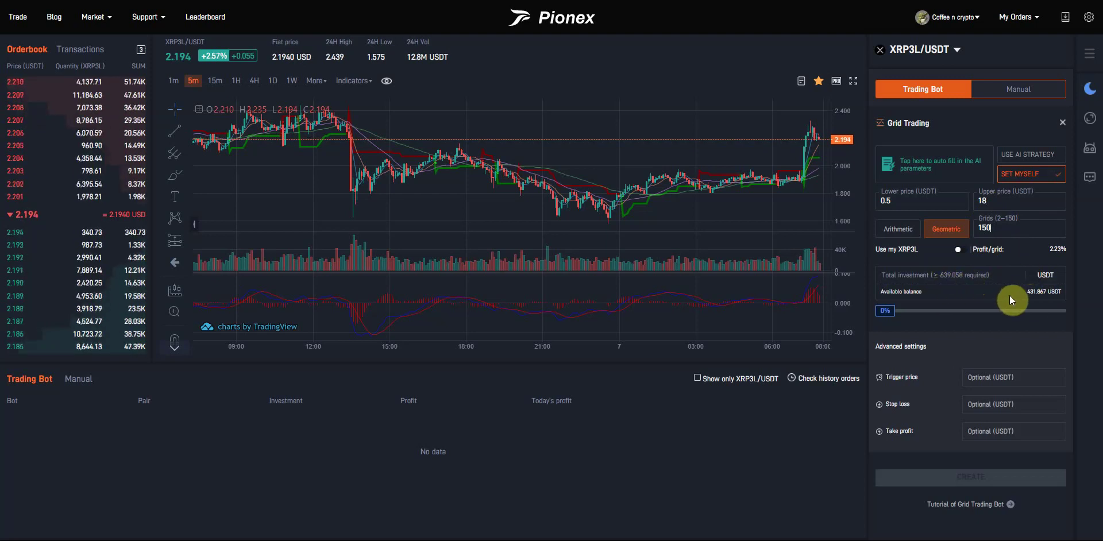
# Change the grid count to 99 and invest 100% of the 431.867 USDT balance
pyautogui.click(1017, 238)
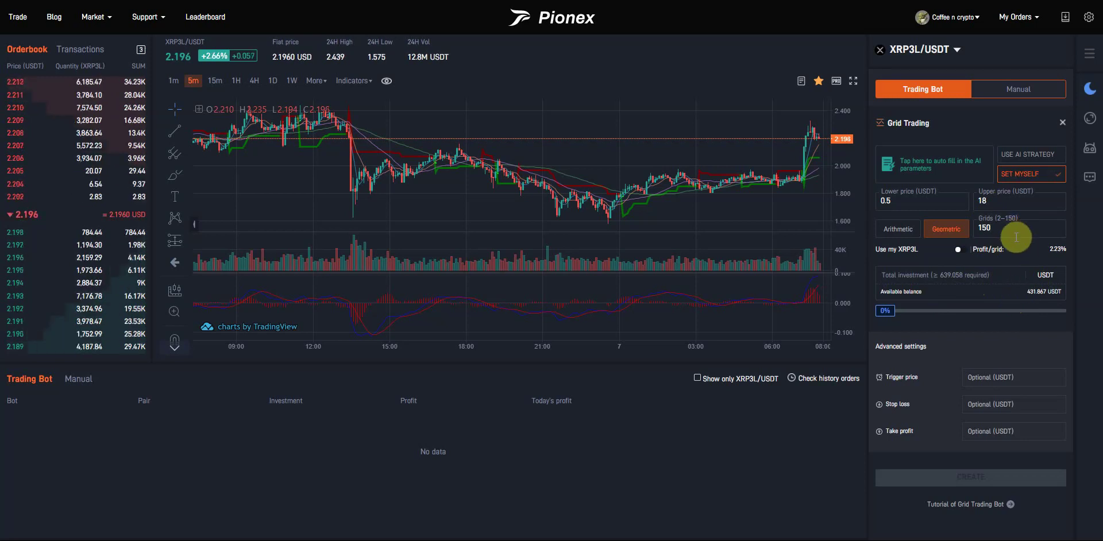
pyautogui.press('BackSpace')
pyautogui.press('BackSpace')
pyautogui.press('BackSpace')
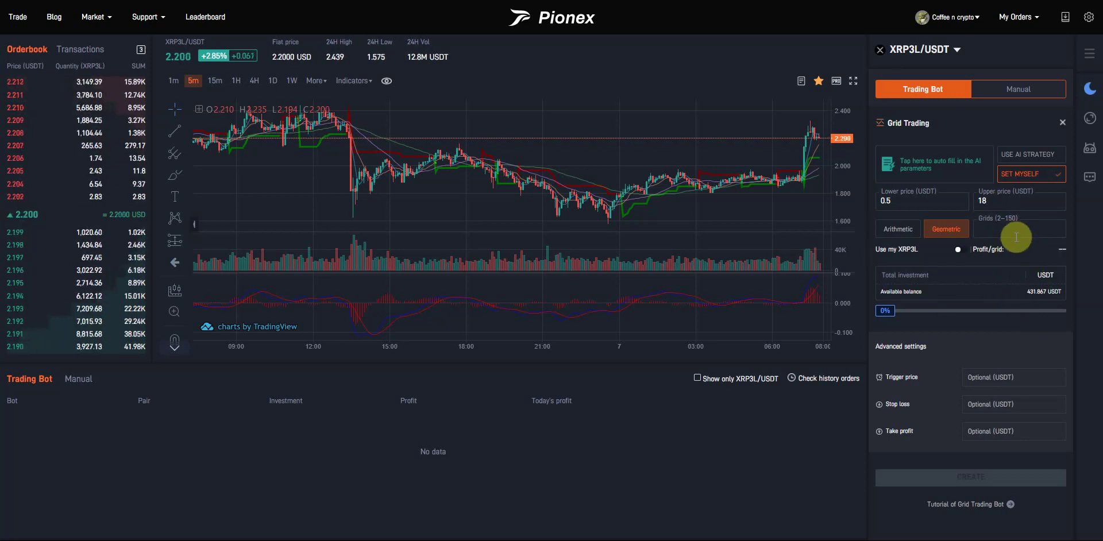
pyautogui.write('99')
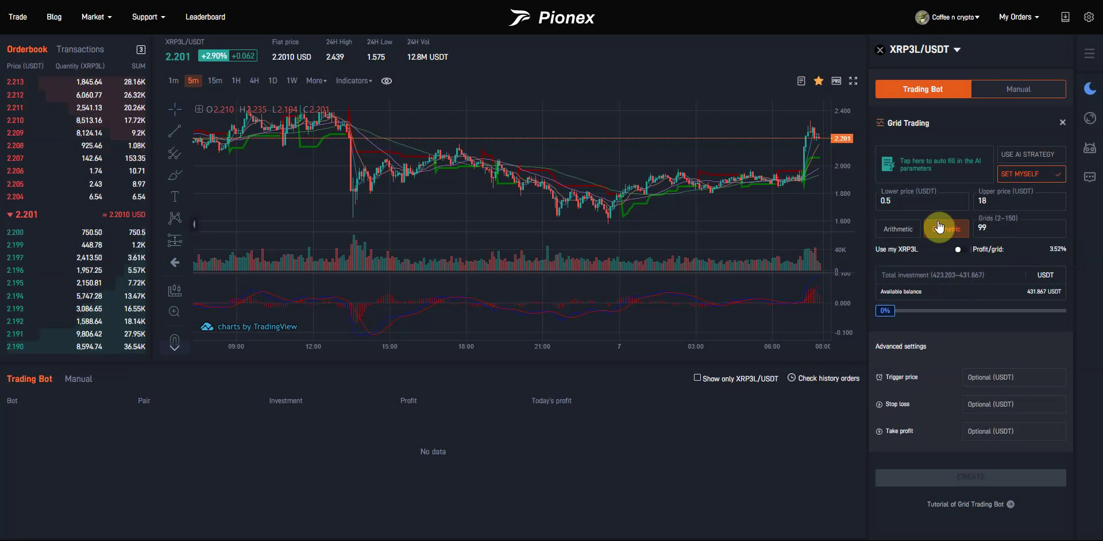
pyautogui.moveTo(887, 316); pyautogui.dragTo(1055, 311)
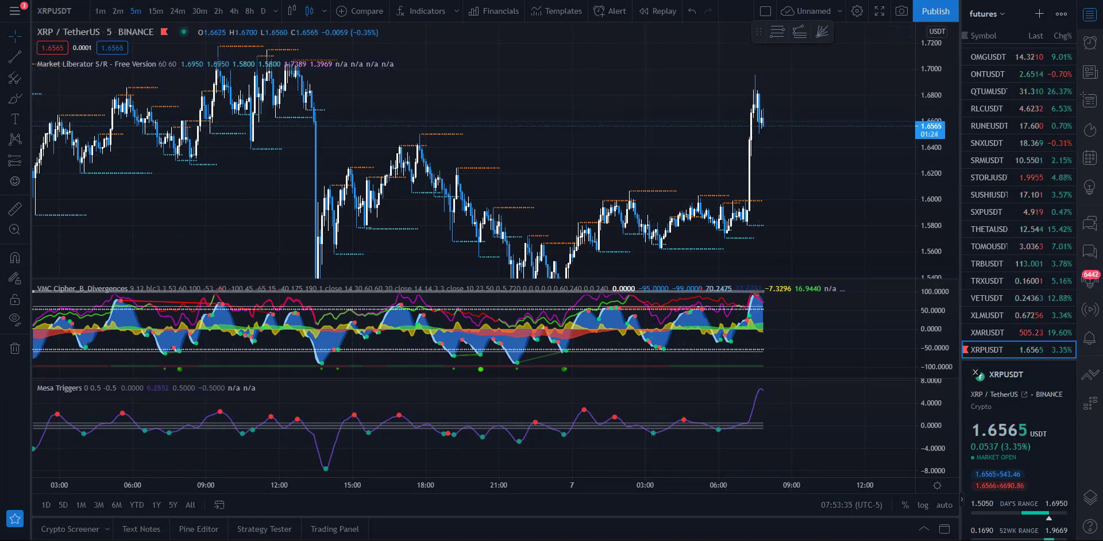
# Switch from the TradingView XRPUSDT chart back to the Pionex grid bot setup
pyautogui.hotkey('alt', 'Tab')
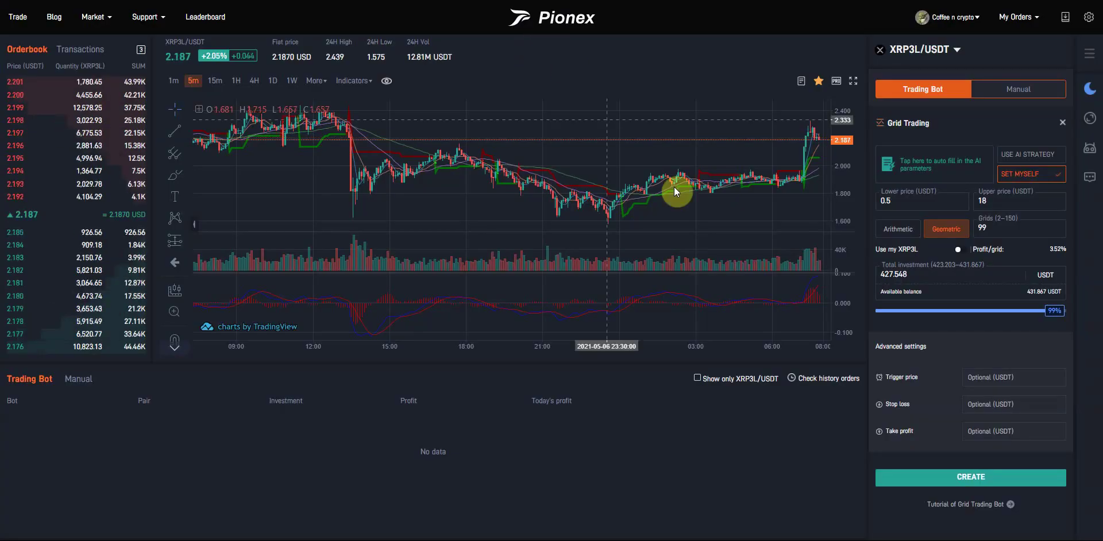
# Create the XRP3L/USDT grid bot and confirm its launch
pyautogui.click(978, 477)
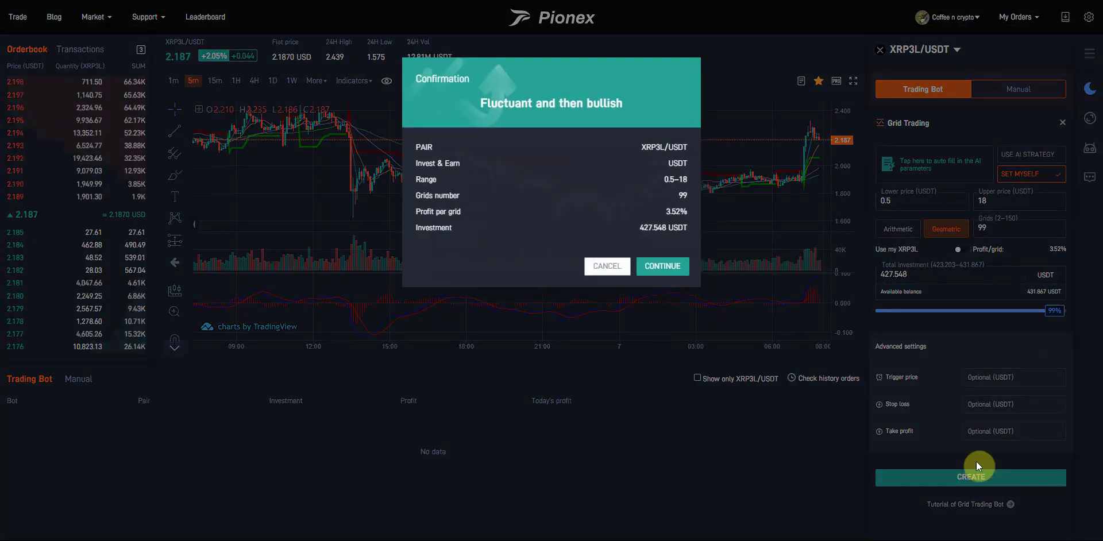
pyautogui.click(666, 268)
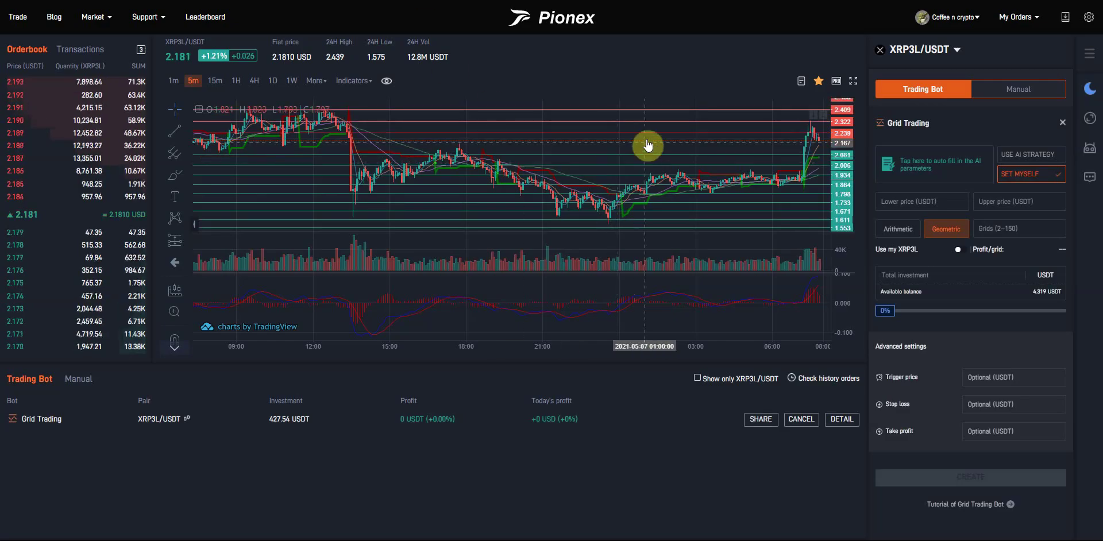
# Switch the XRP3L/USDT chart to 4H candles and open the new grid bot's details
pyautogui.moveTo(647, 146); pyautogui.dragTo(699, 229)
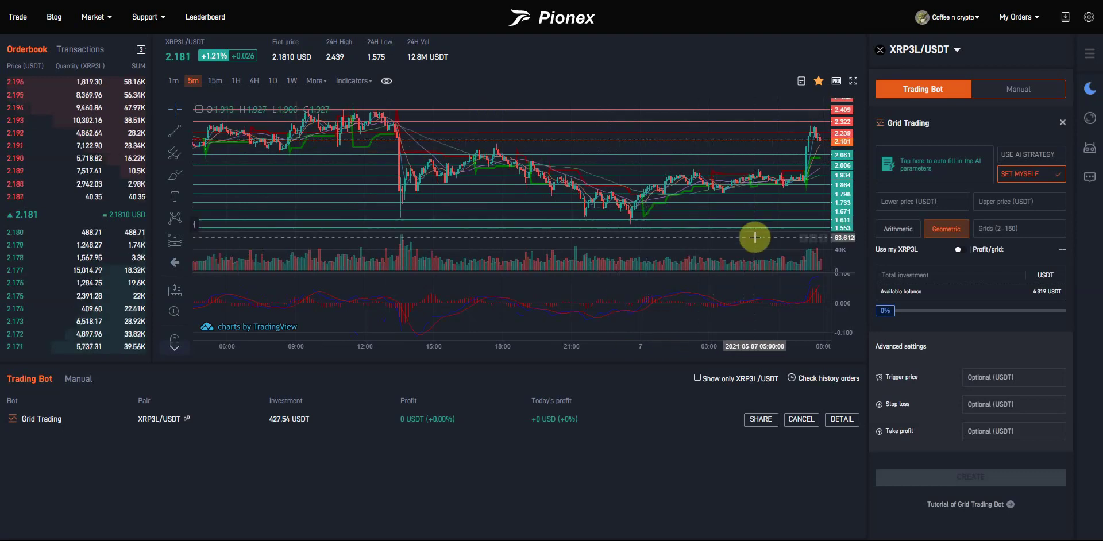
pyautogui.click(255, 82)
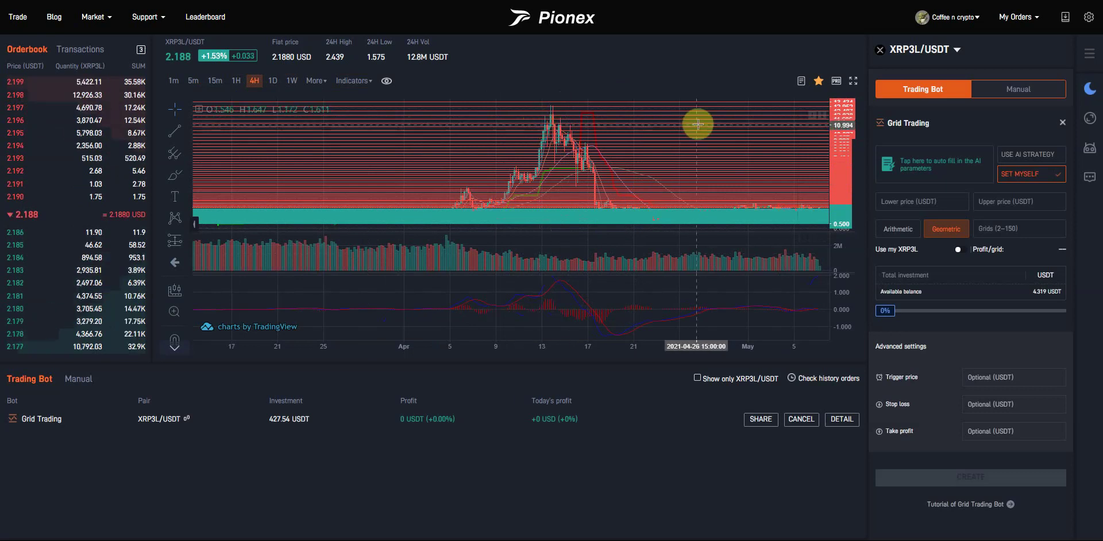
pyautogui.click(844, 420)
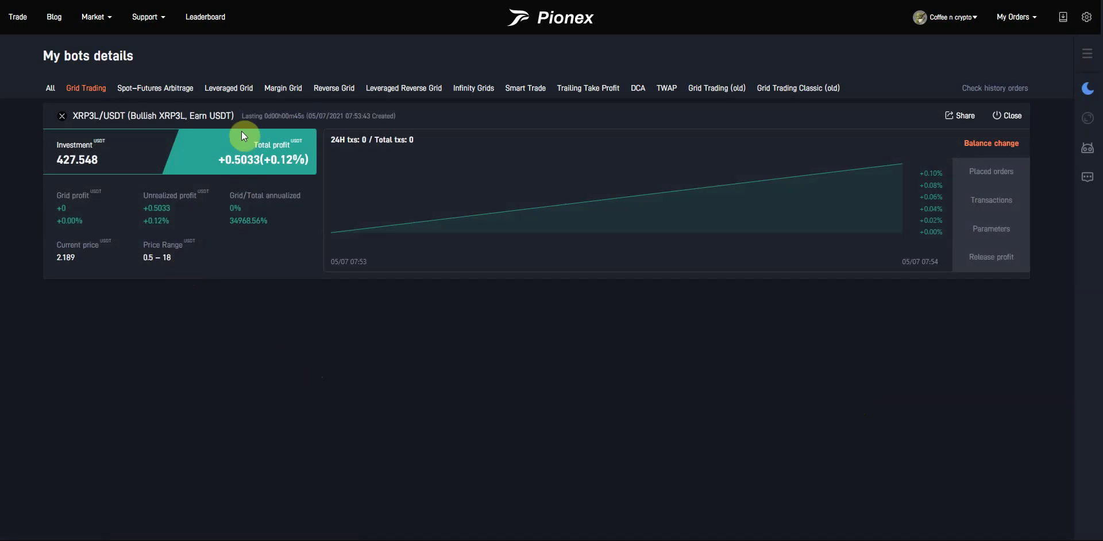
# In the bot's Parameters, set the take profit price to 11 USDT
pyautogui.click(1010, 237)
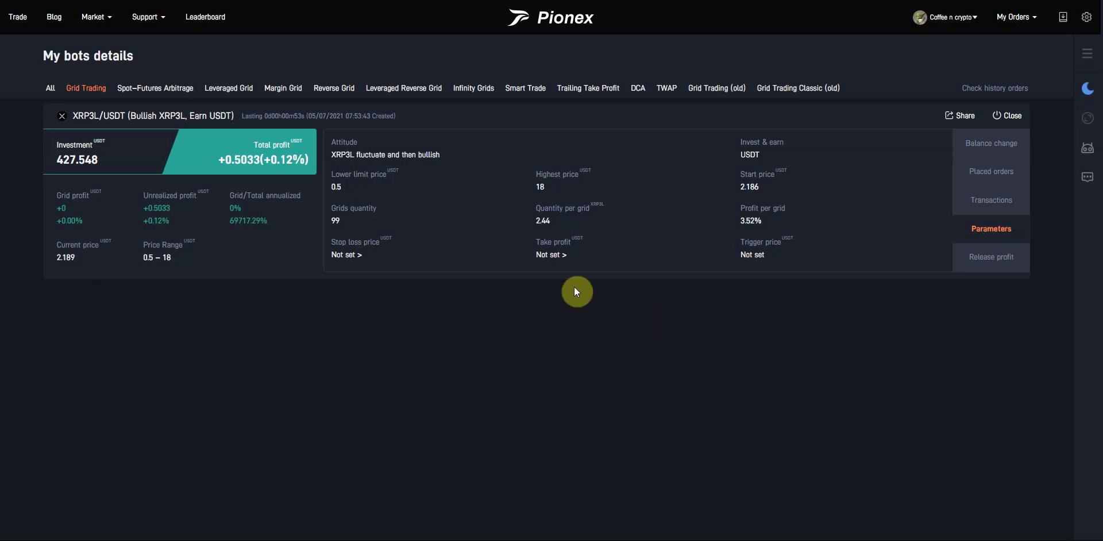
pyautogui.click(556, 256)
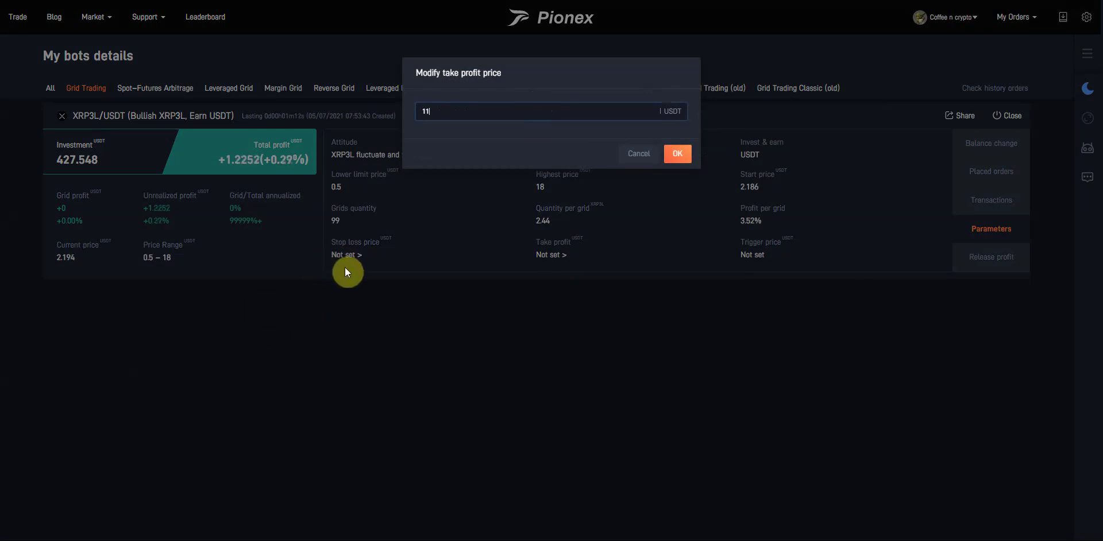
pyautogui.click(679, 154)
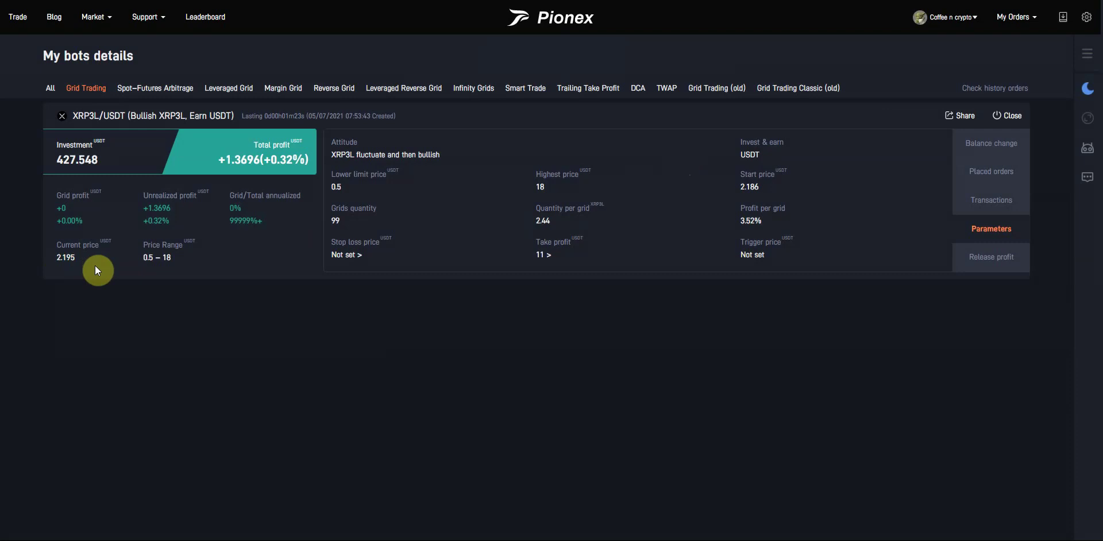
# Cancel the Modify stop loss price dialog so the stop loss stays Not set
pyautogui.click(351, 258)
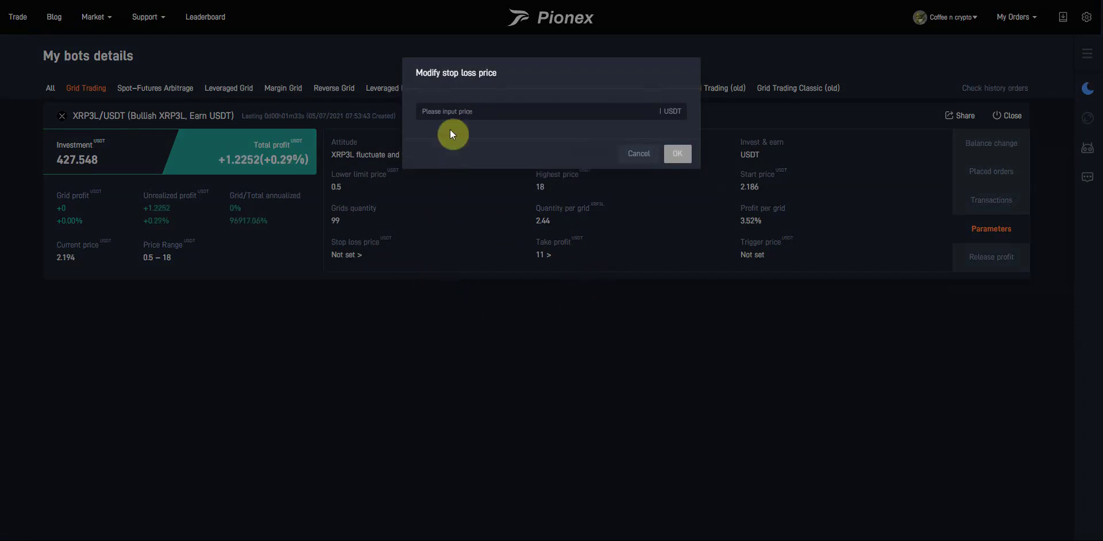
pyautogui.click(627, 162)
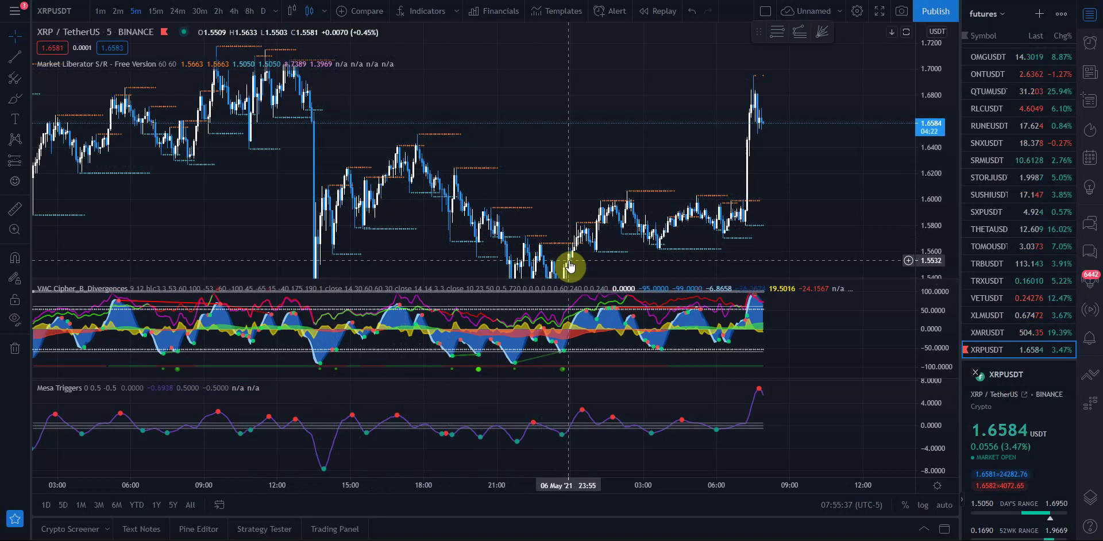
# Zoom out the TradingView XRPUSDT chart and widen its price range, then return to Pionex
pyautogui.scroll(-2, 660, 165)
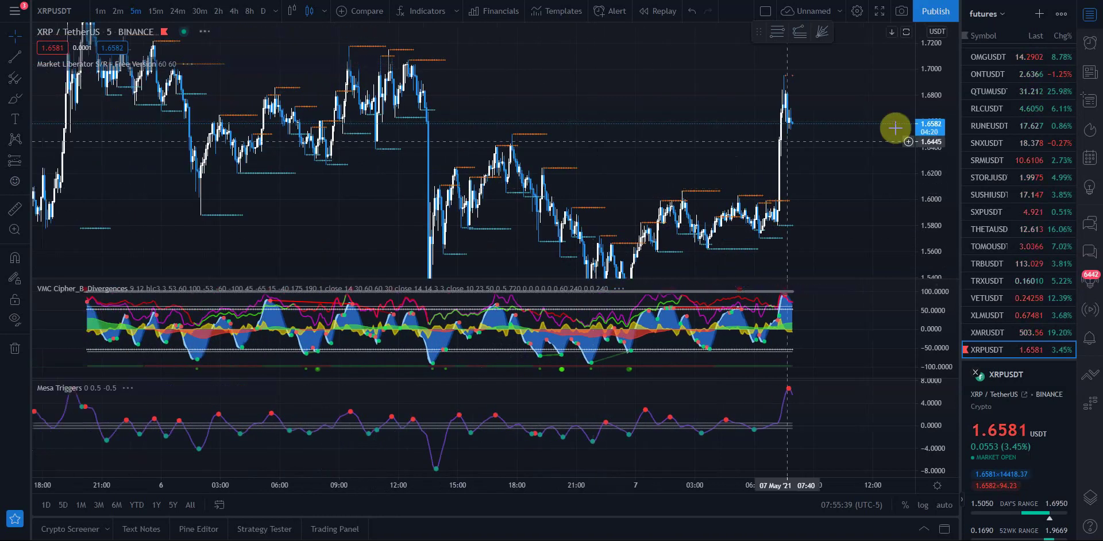
pyautogui.moveTo(936, 111); pyautogui.dragTo(936, 181)
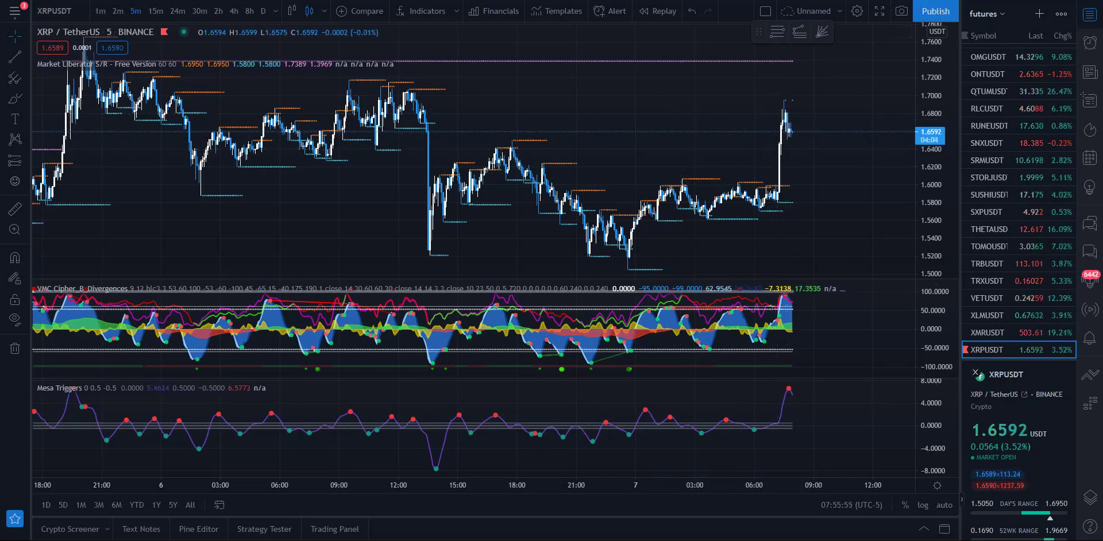
pyautogui.hotkey('alt', 'Tab')
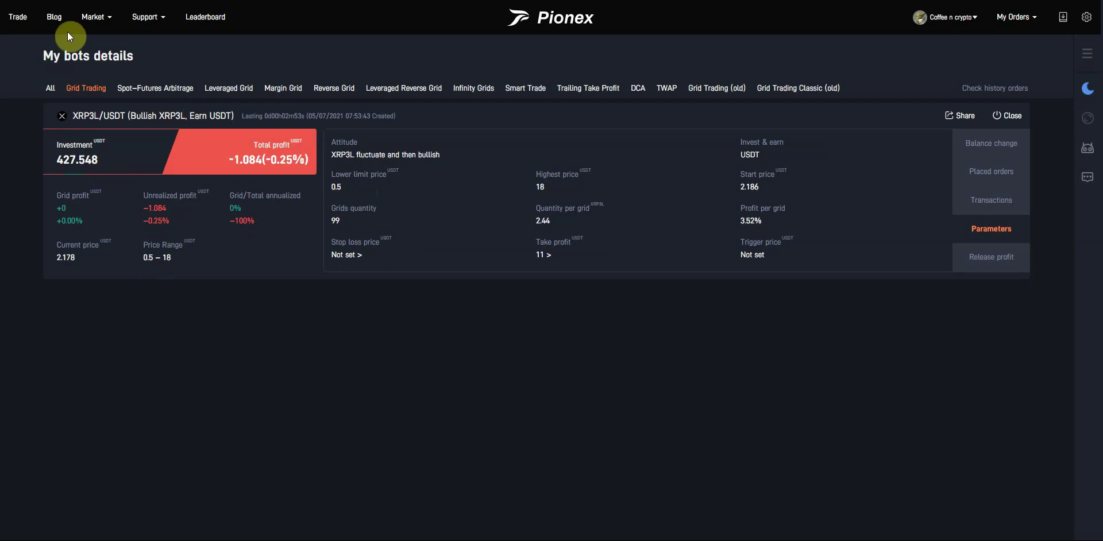
pyautogui.hotkey('alt', 'Tab')
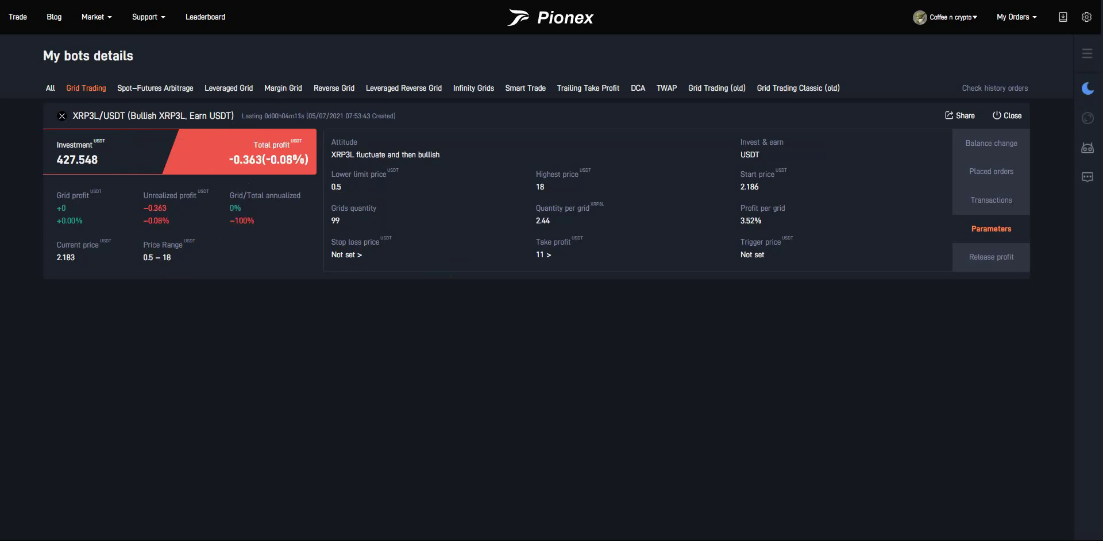
pyautogui.hotkey('alt', 'Tab')
pyautogui.click(468, 540)
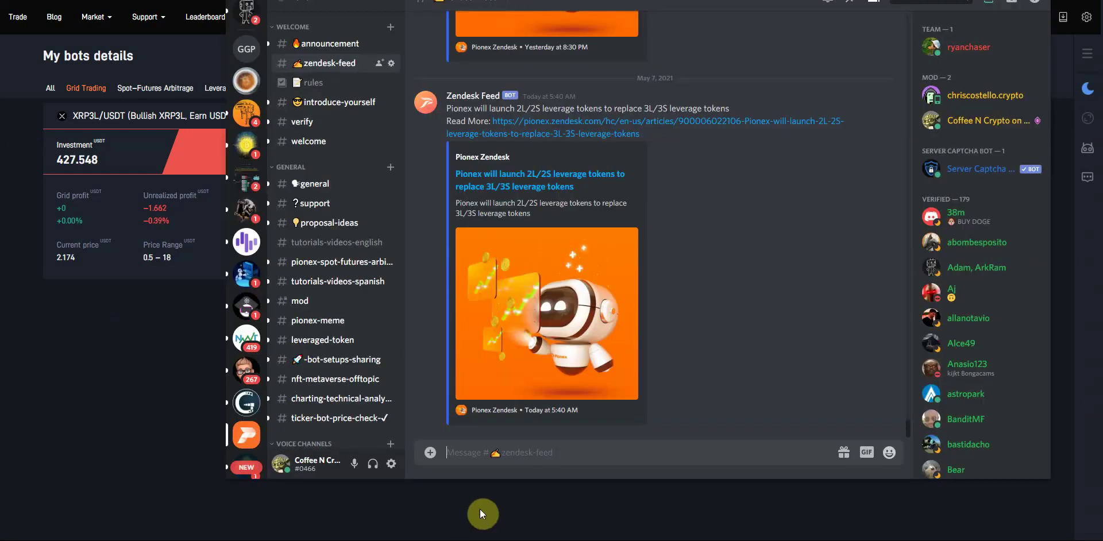
pyautogui.click(335, 189)
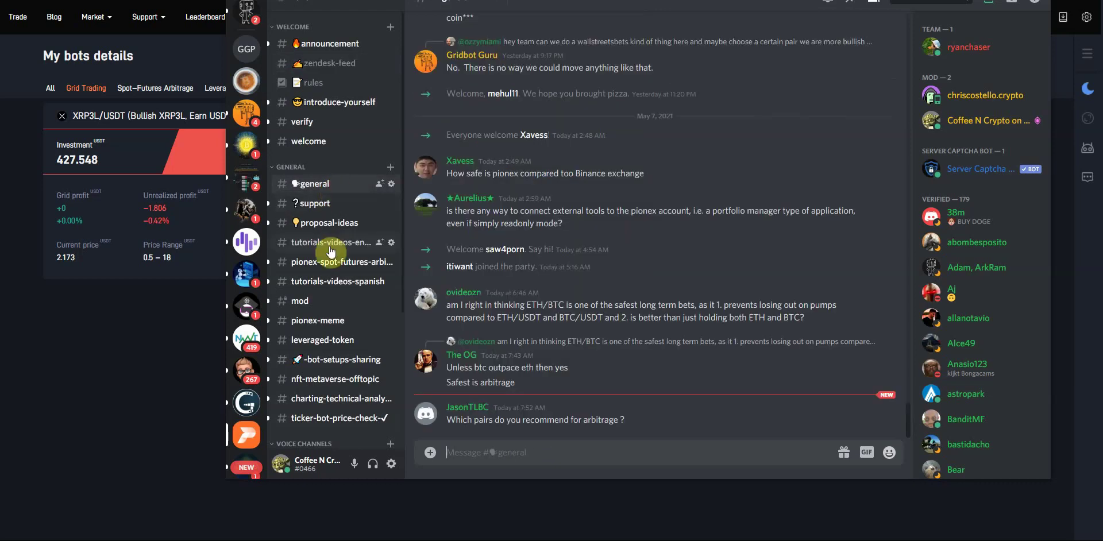